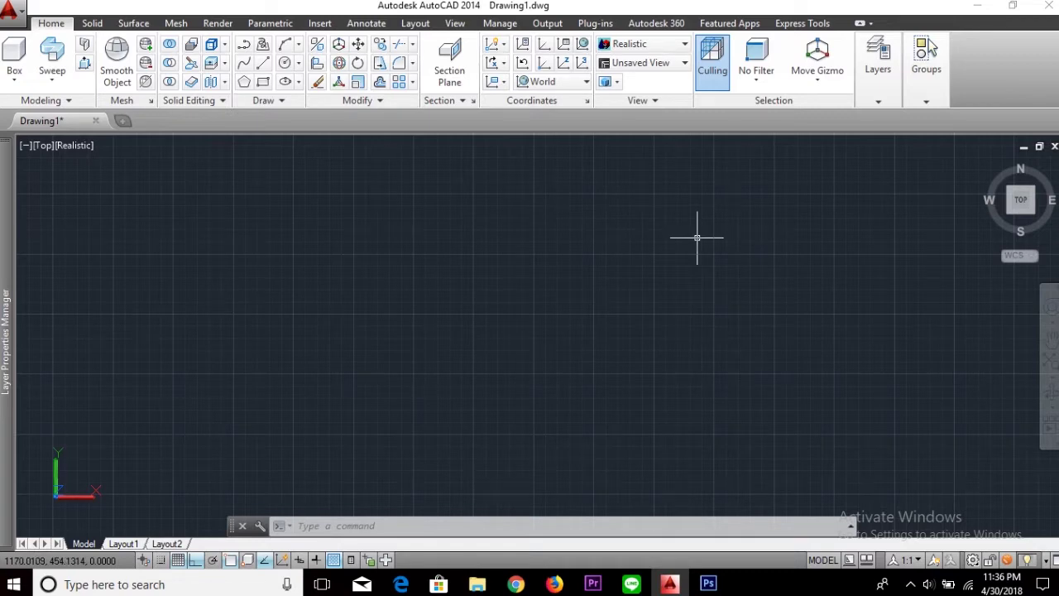
Step: Draw a 3-sided polygon inscribed in a circle, then pan it to the left
{"action": "type", "text": "pl"}
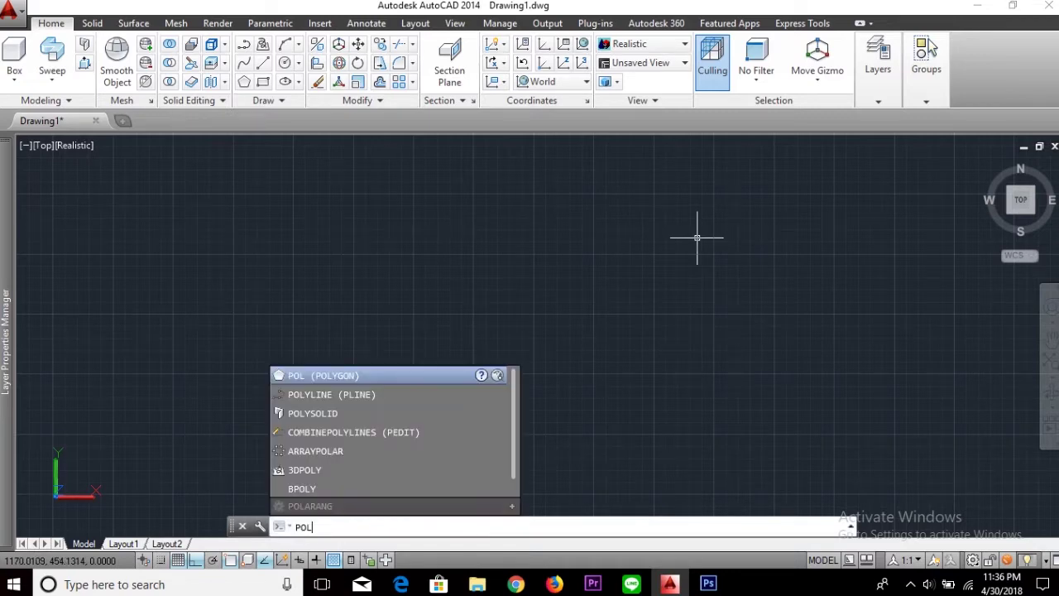
{"action": "mouse_move", "coordinate": [322, 374]}
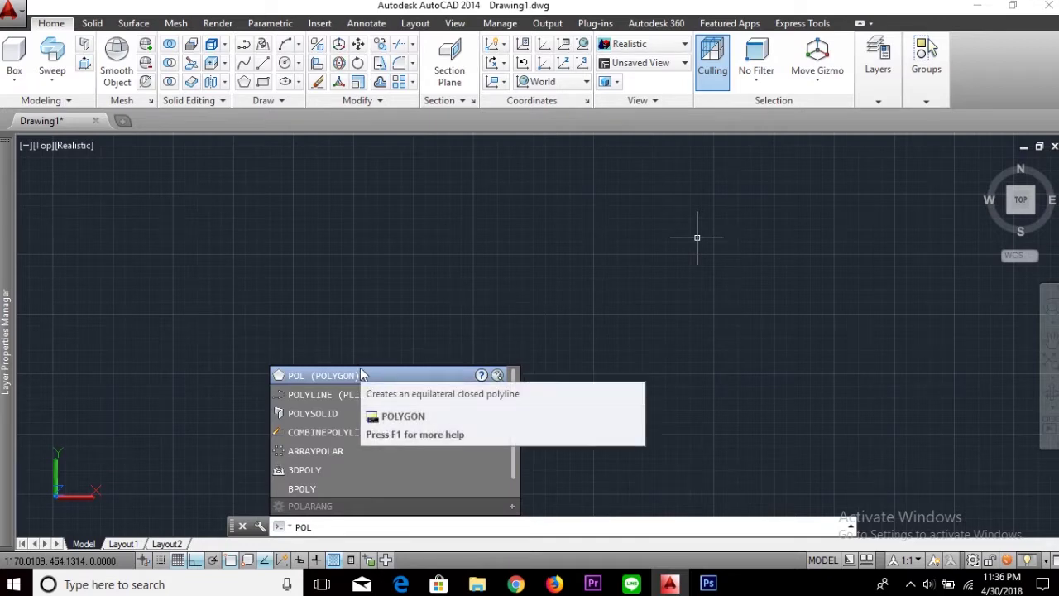
{"action": "left_click", "coordinate": [361, 375]}
{"action": "type", "text": "3"}
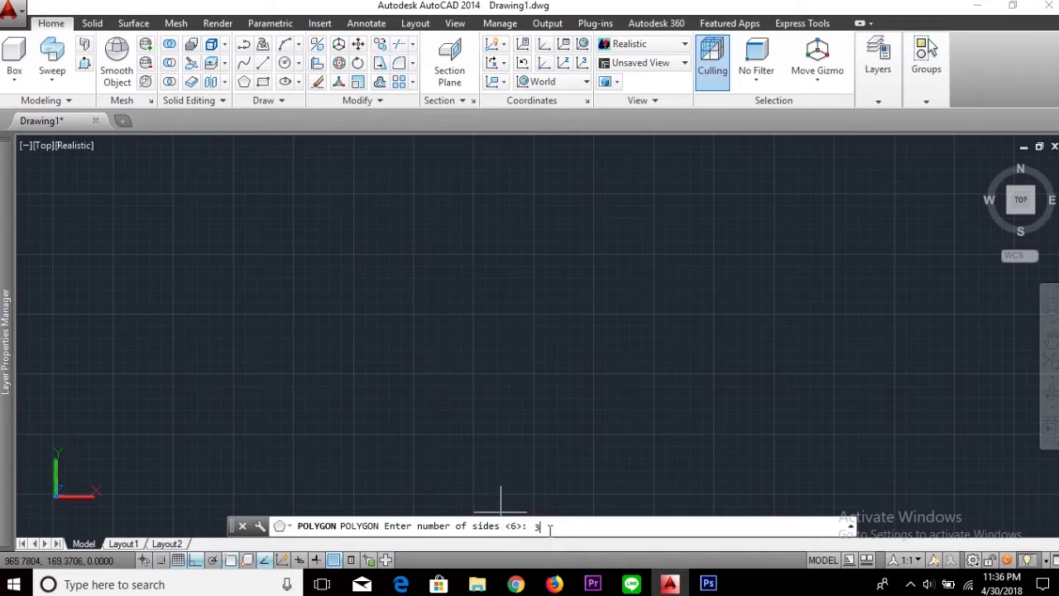
{"action": "key", "text": "Return"}
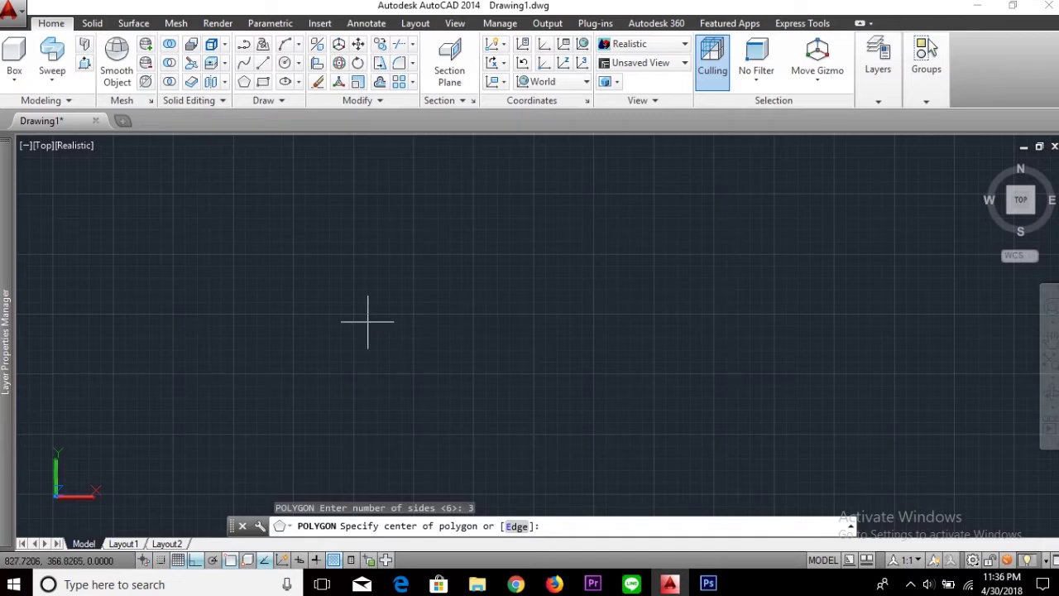
{"action": "left_click", "coordinate": [528, 313]}
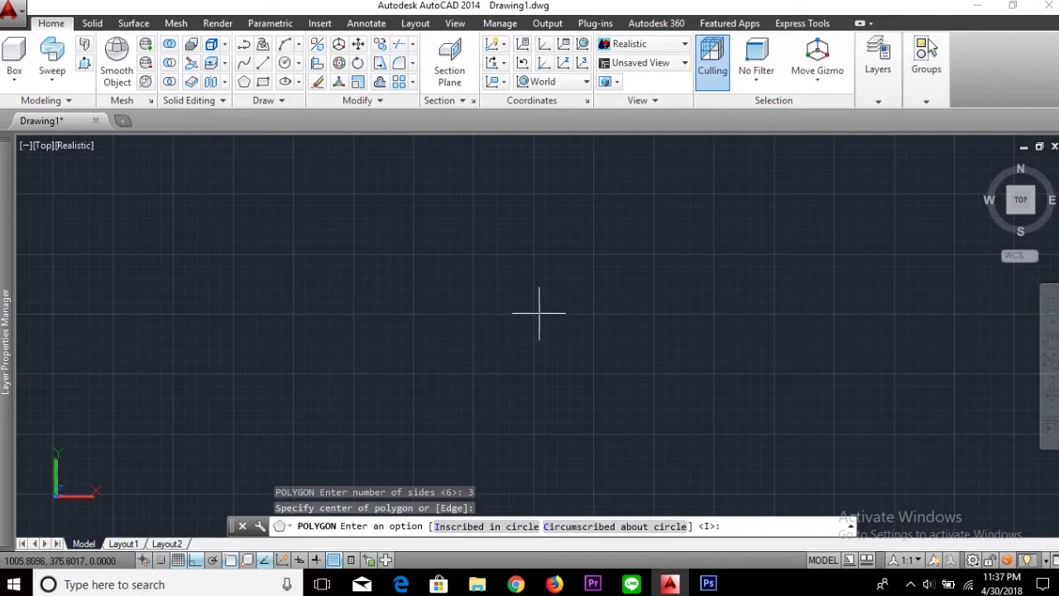
{"action": "left_click", "coordinate": [506, 530]}
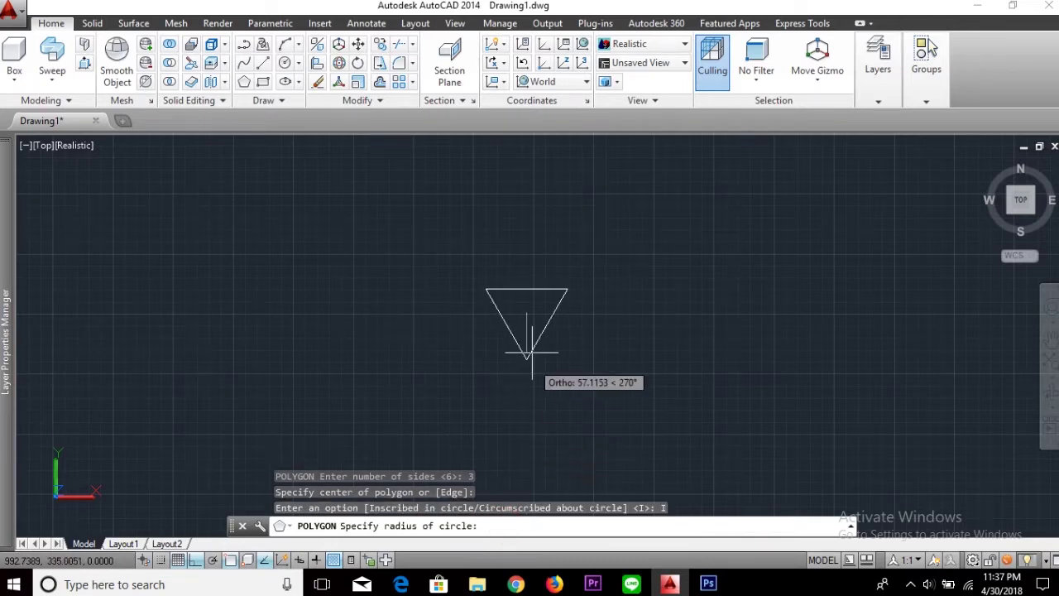
{"action": "left_click", "coordinate": [527, 233]}
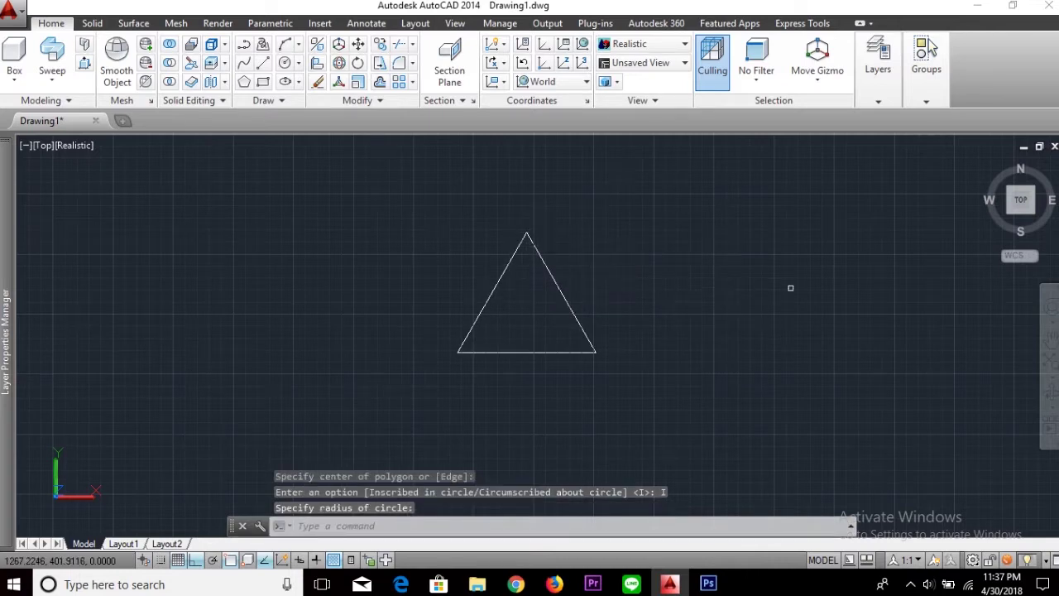
{"action": "middle_click_drag", "start_coordinate": [849, 284], "coordinate": [576, 311]}
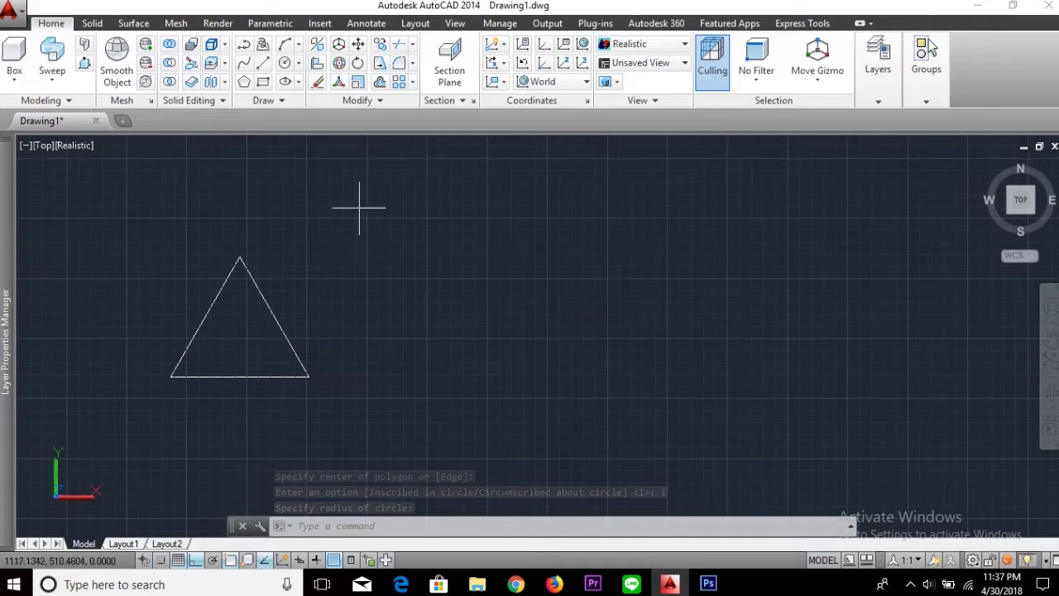
{"action": "type", "text": "p"}
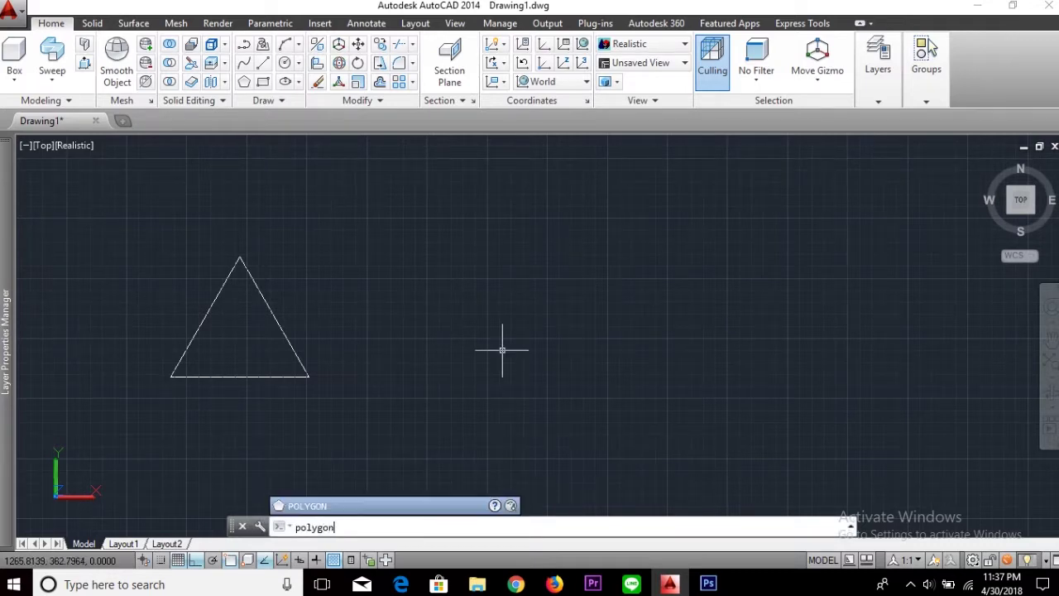
{"action": "mouse_move", "coordinate": [314, 506]}
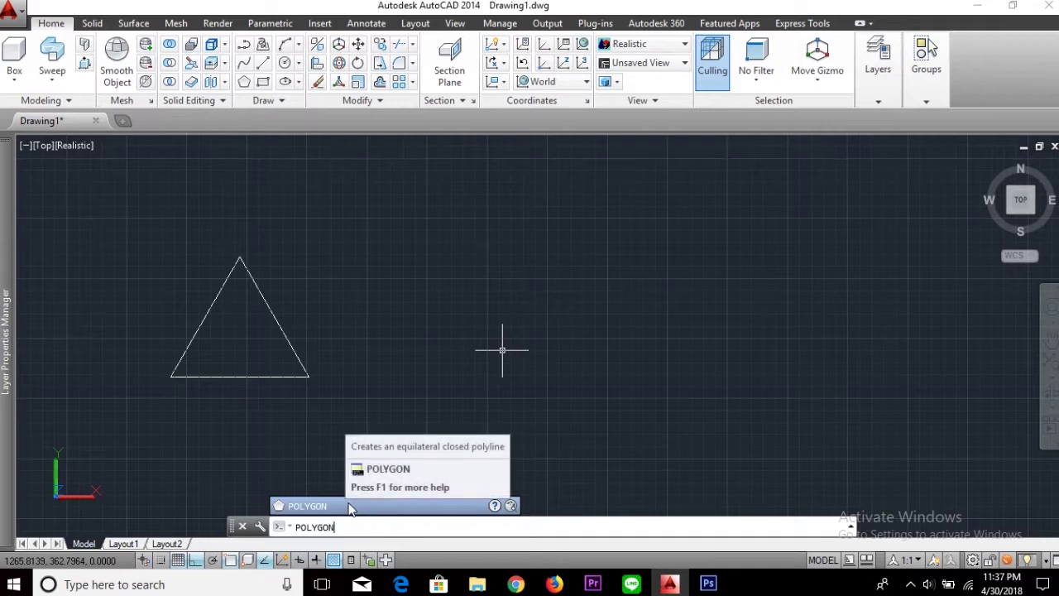
Step: Draw a 4-sided polygon inscribed in a circle right of the triangle, then pan left
{"action": "left_click", "coordinate": [349, 507]}
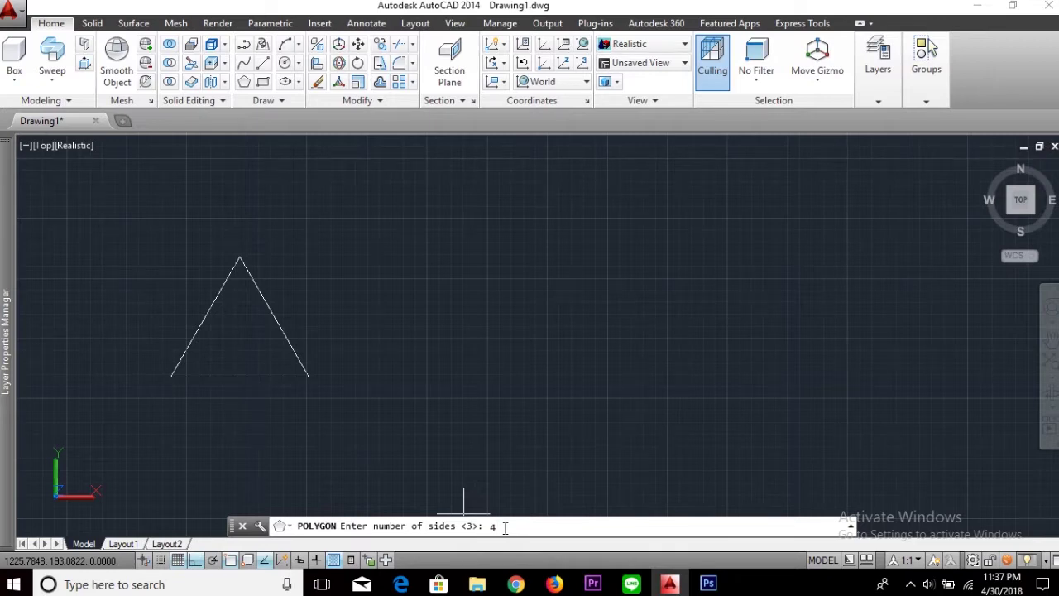
{"action": "key", "text": "Return"}
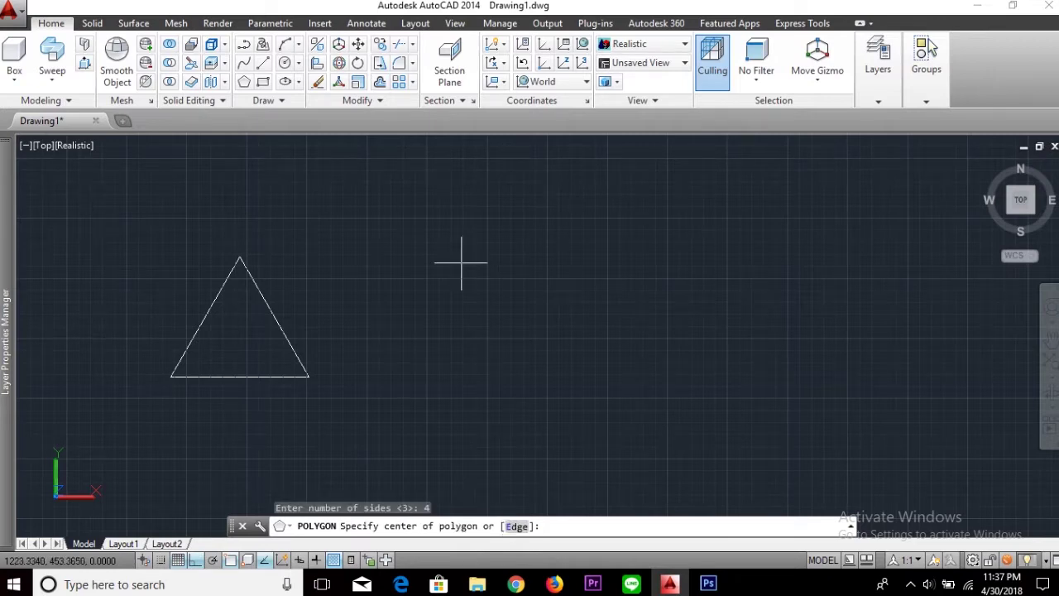
{"action": "left_click", "coordinate": [472, 257]}
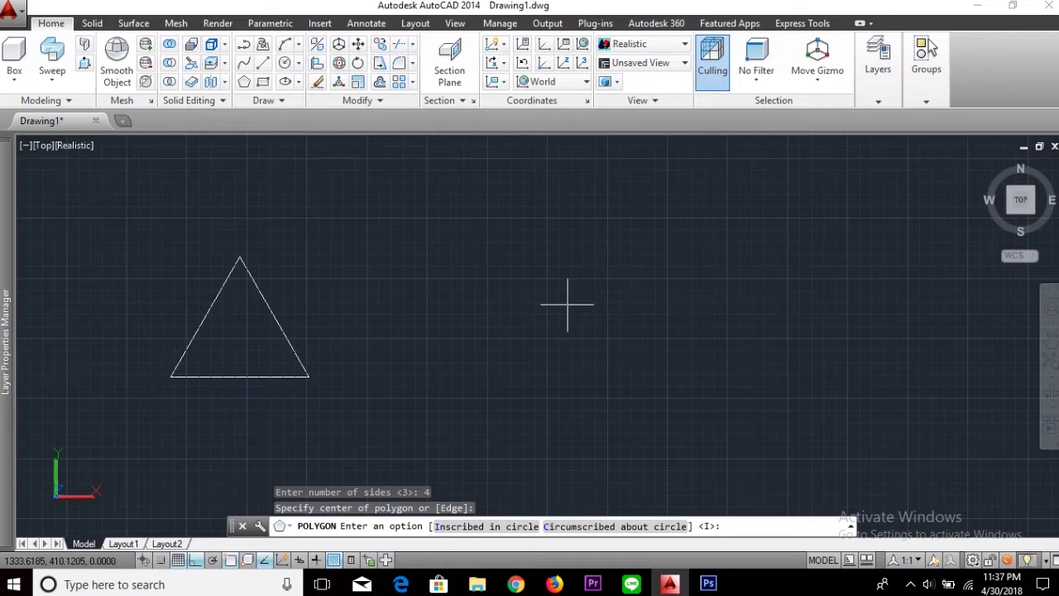
{"action": "left_click", "coordinate": [504, 528]}
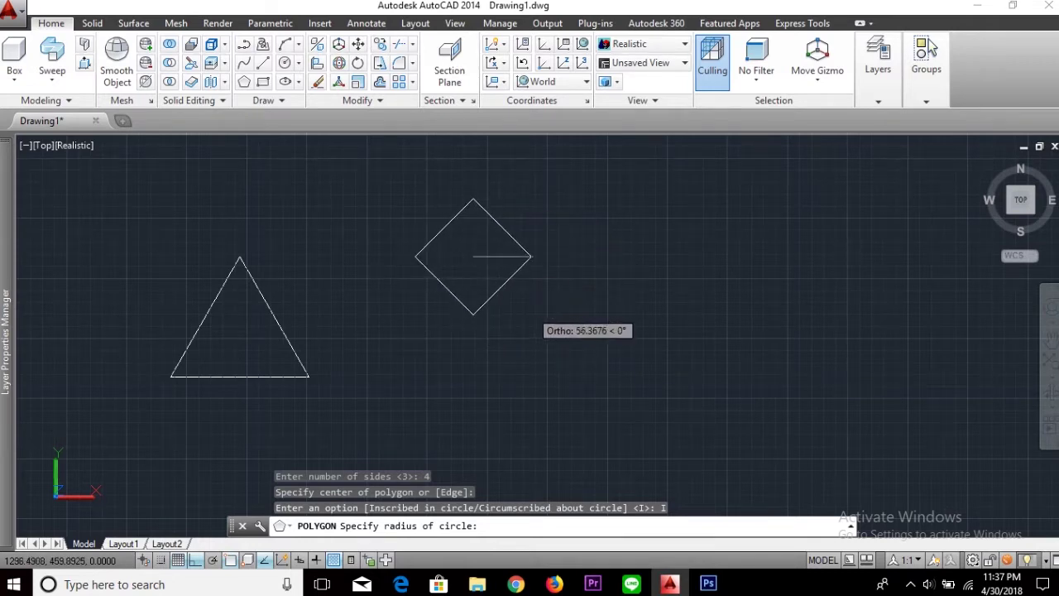
{"action": "left_click", "coordinate": [555, 325]}
{"action": "mouse_move", "coordinate": [791, 326]}
{"action": "middle_mouse_down"}
{"action": "mouse_move", "coordinate": [598, 338]}
{"action": "mouse_move", "coordinate": [638, 338]}
{"action": "middle_mouse_up"}
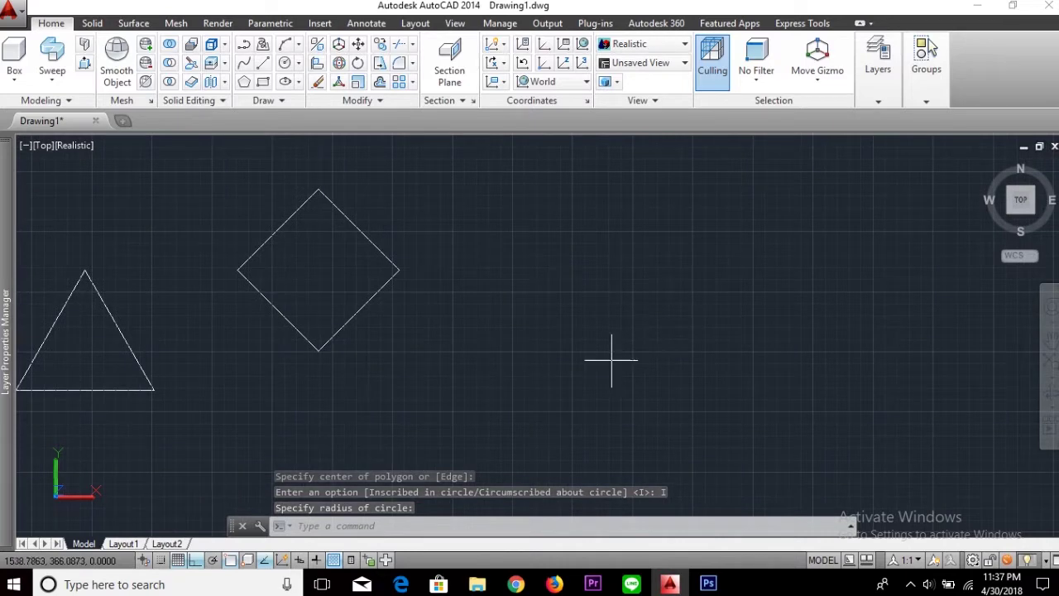
{"action": "type", "text": "polg"}
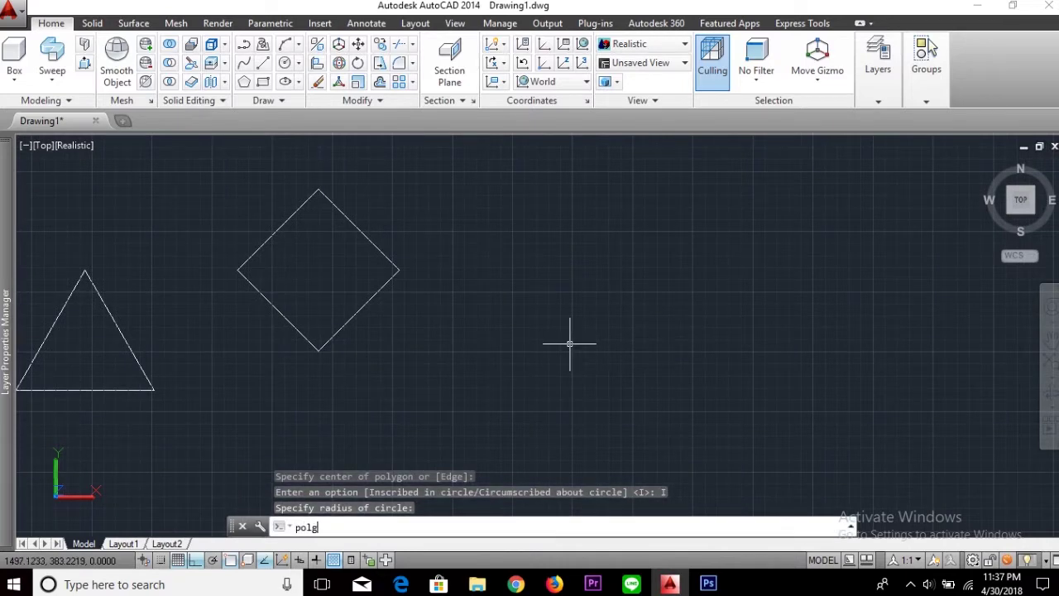
Step: Draw a 5-sided inscribed polygon right of the square, then pan left
{"action": "key", "text": "BackSpace"}
{"action": "type", "text": "ygo"}
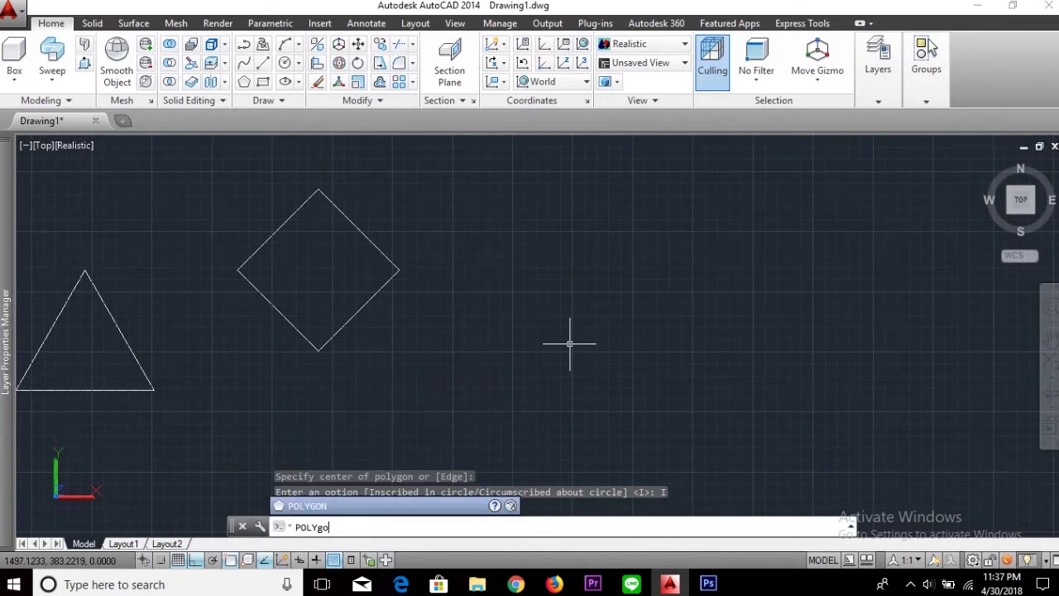
{"action": "left_click", "coordinate": [351, 505]}
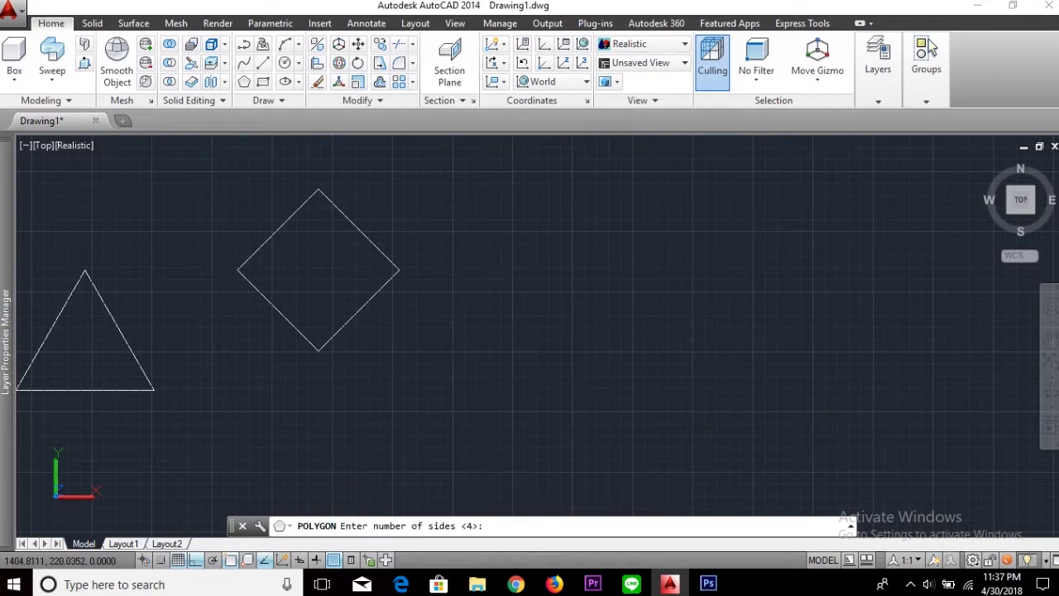
{"action": "left_click", "coordinate": [500, 534]}
{"action": "key", "text": "Return"}
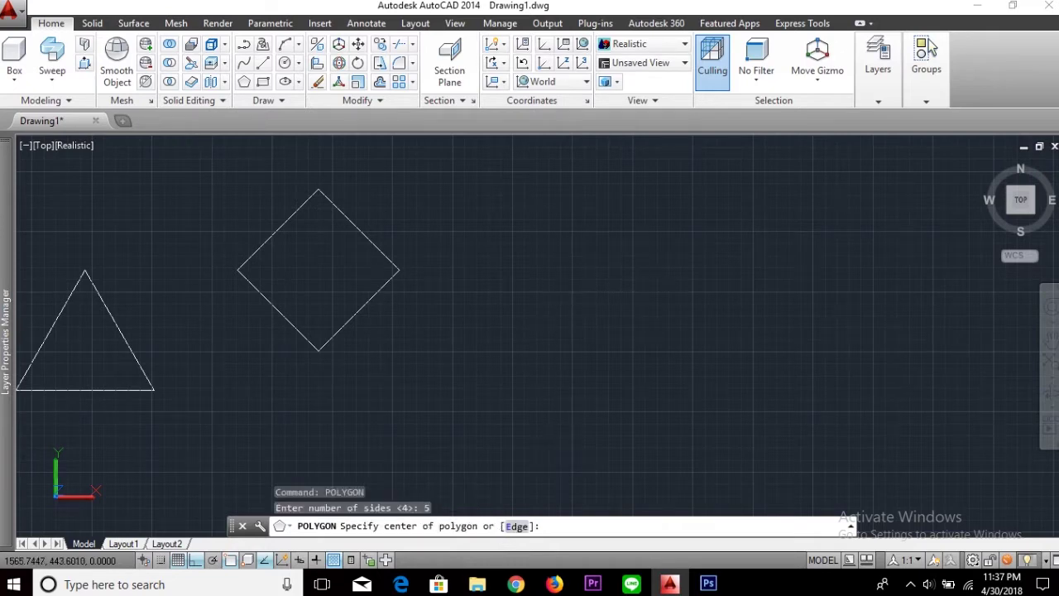
{"action": "left_click", "coordinate": [632, 290]}
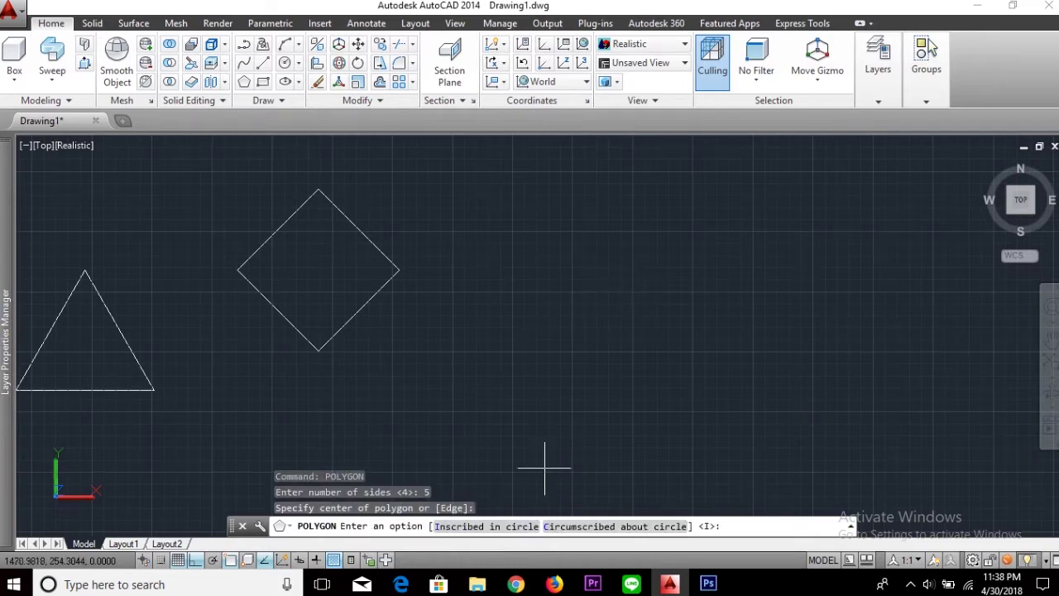
{"action": "left_click", "coordinate": [522, 526]}
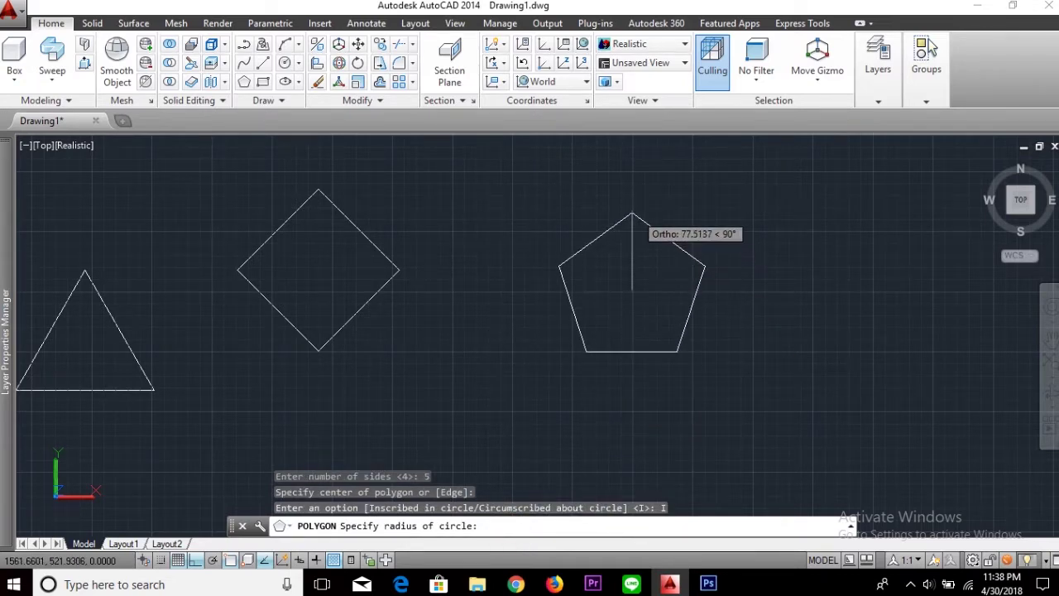
{"action": "left_click", "coordinate": [634, 206]}
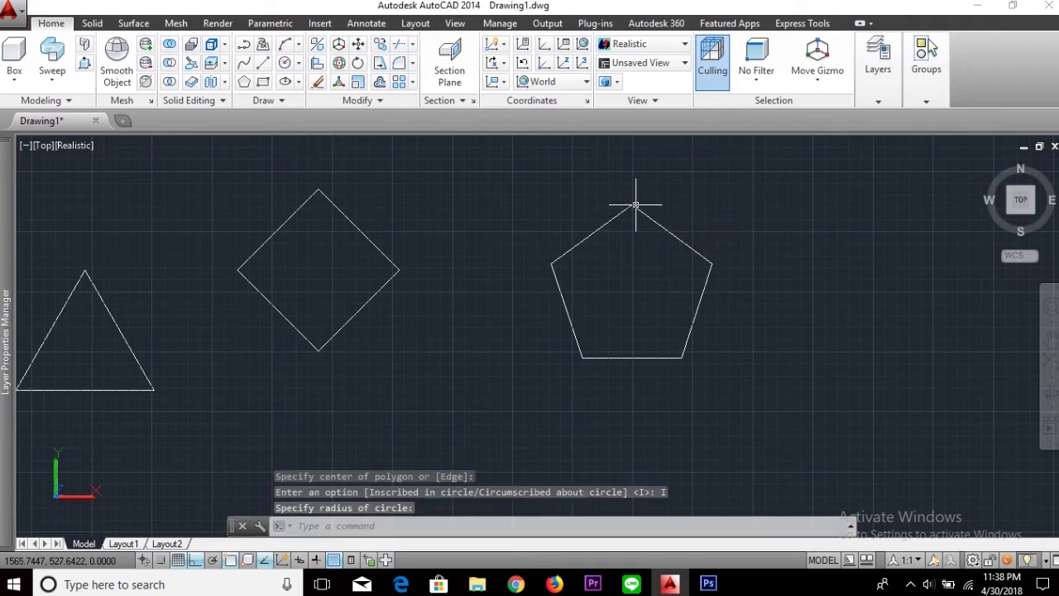
{"action": "middle_click_drag", "start_coordinate": [819, 314], "coordinate": [520, 325]}
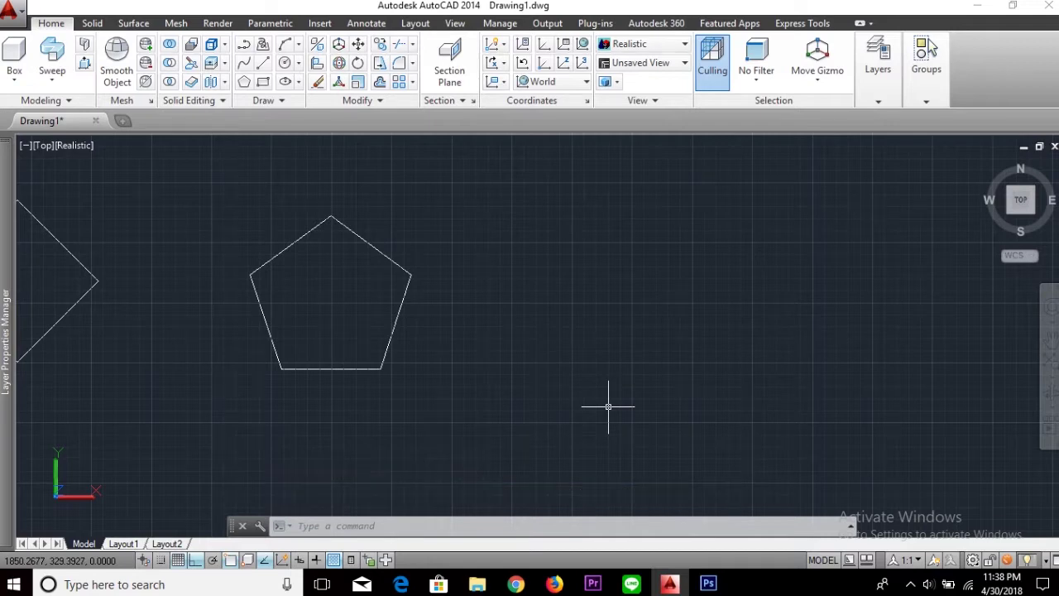
{"action": "type", "text": "polygo"}
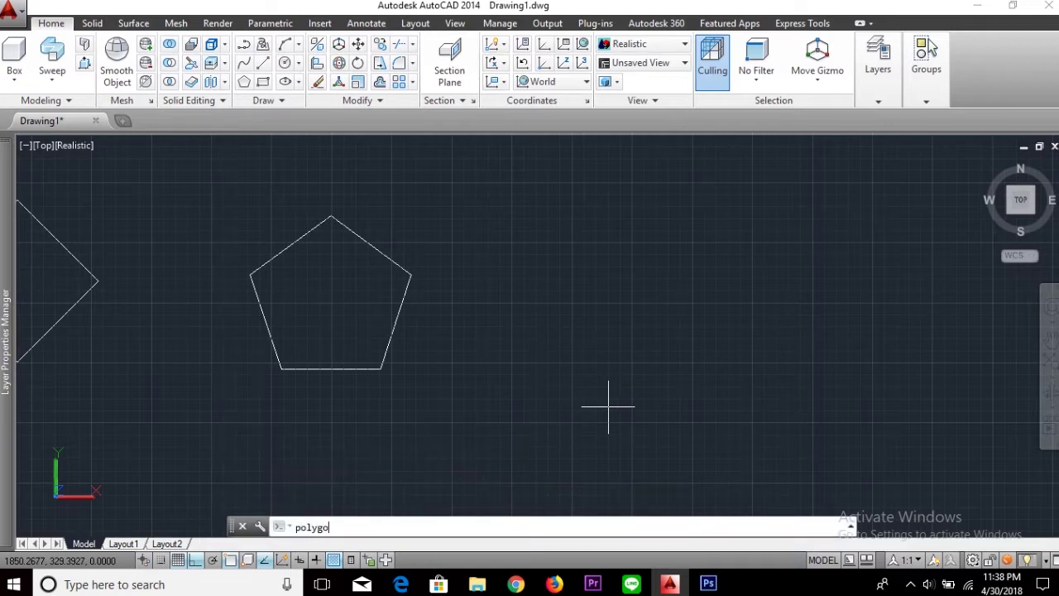
{"action": "type", "text": "n"}
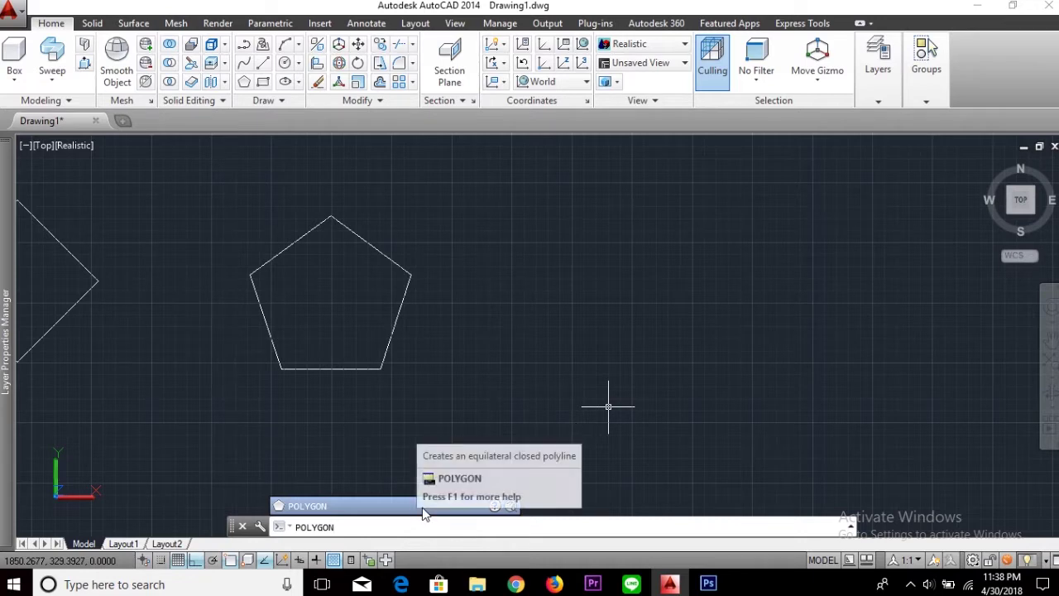
{"action": "mouse_move", "coordinate": [348, 505]}
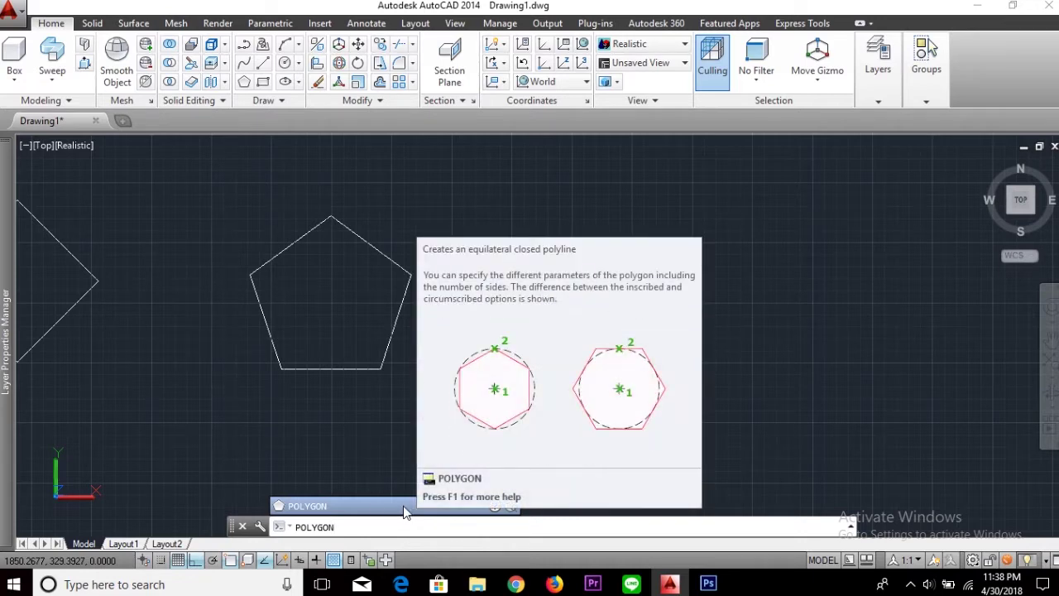
Step: Draw a 6-sided inscribed polygon right of the pentagon and zoom out to show all four
{"action": "left_click", "coordinate": [365, 508]}
{"action": "type", "text": "6"}
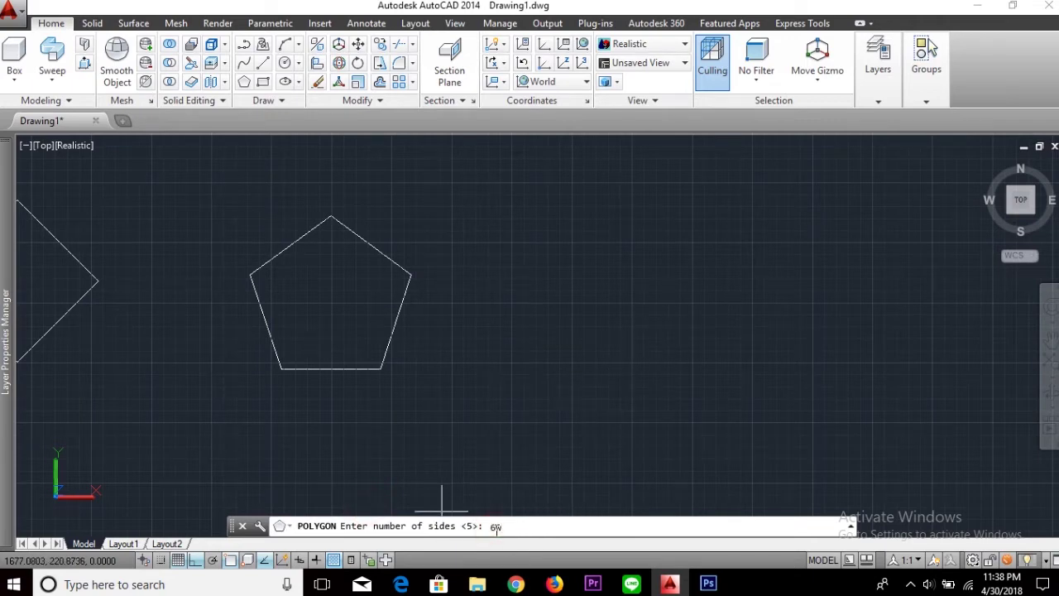
{"action": "key", "text": "Return"}
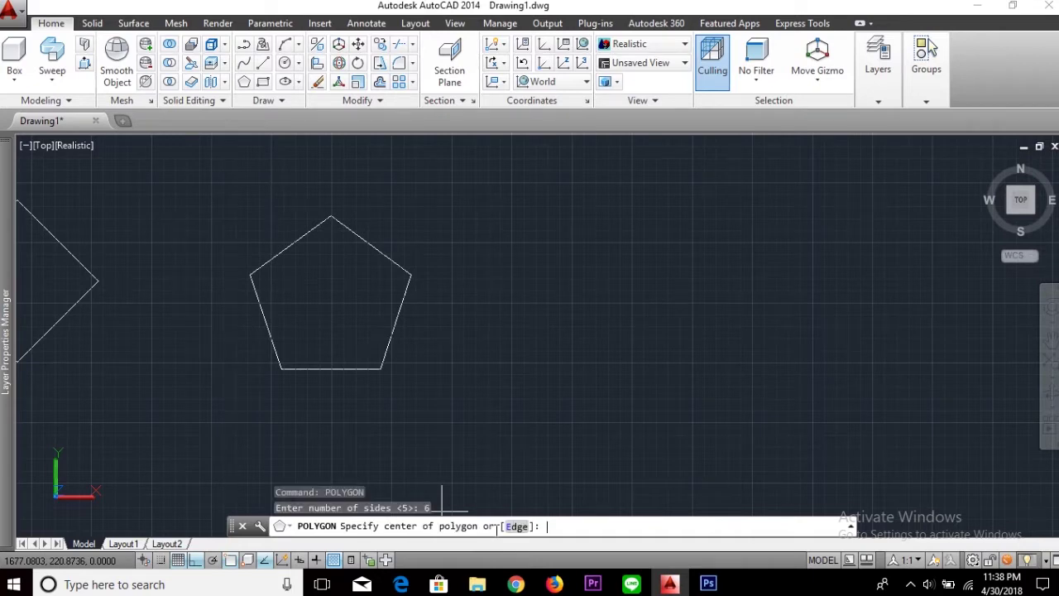
{"action": "left_click", "coordinate": [689, 302]}
{"action": "left_click", "coordinate": [483, 530]}
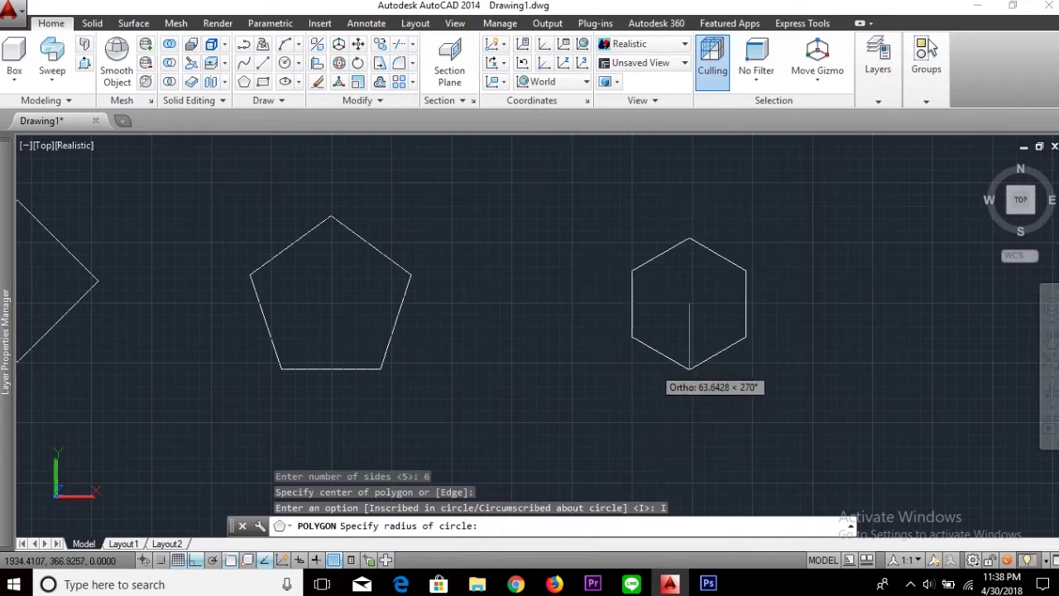
{"action": "left_click", "coordinate": [662, 382]}
{"action": "scroll", "coordinate": [539, 383], "scroll_direction": "down", "scroll_amount": 3}
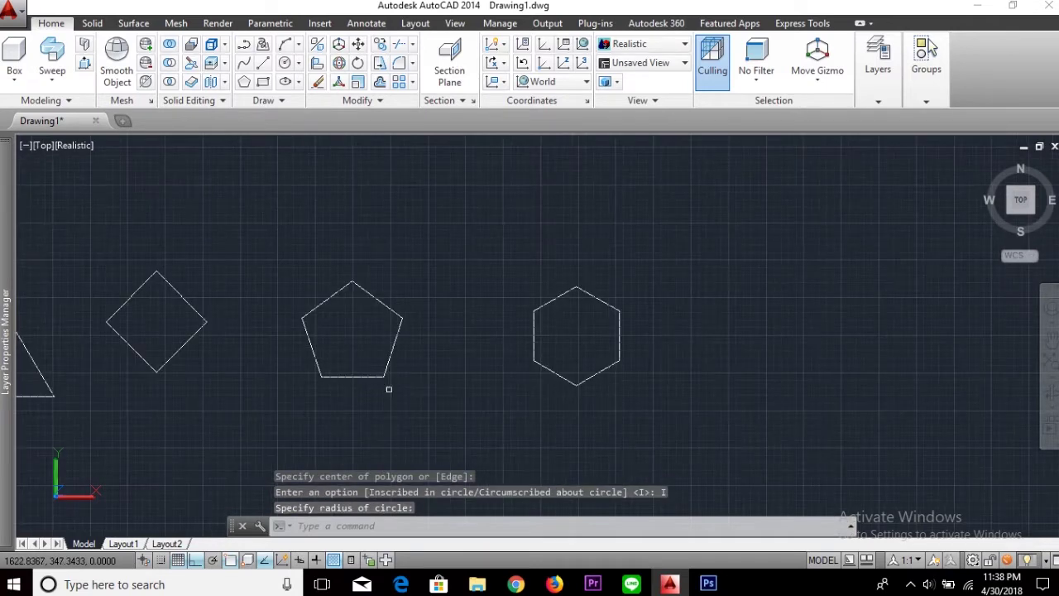
{"action": "left_click", "coordinate": [267, 405]}
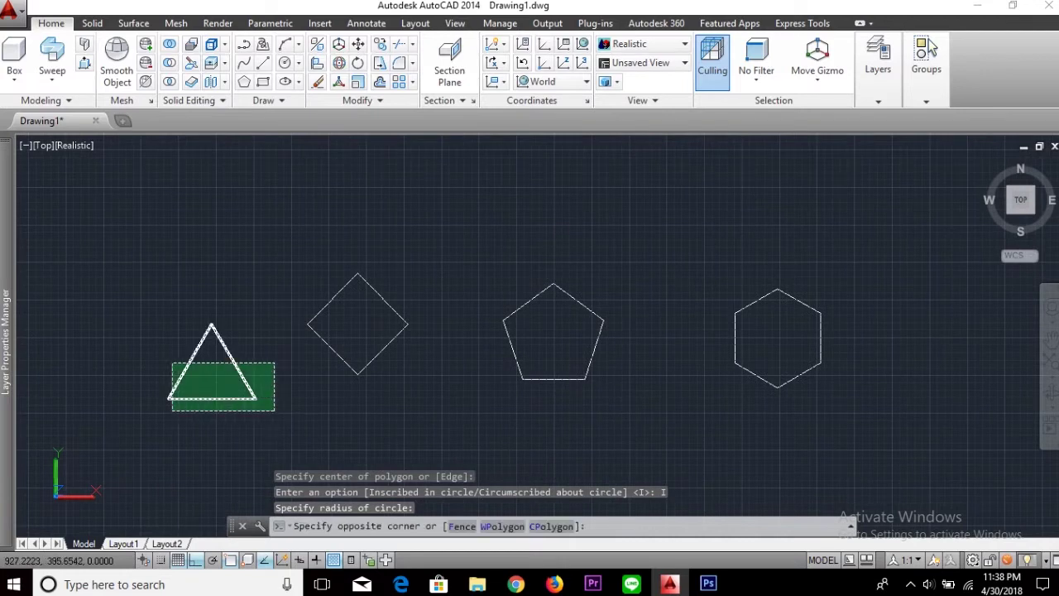
Step: Move the triangle up level with the other polygons, turn Ortho off and recentre the row
{"action": "left_click", "coordinate": [146, 295]}
{"action": "type", "text": "m"}
{"action": "key", "text": "Return"}
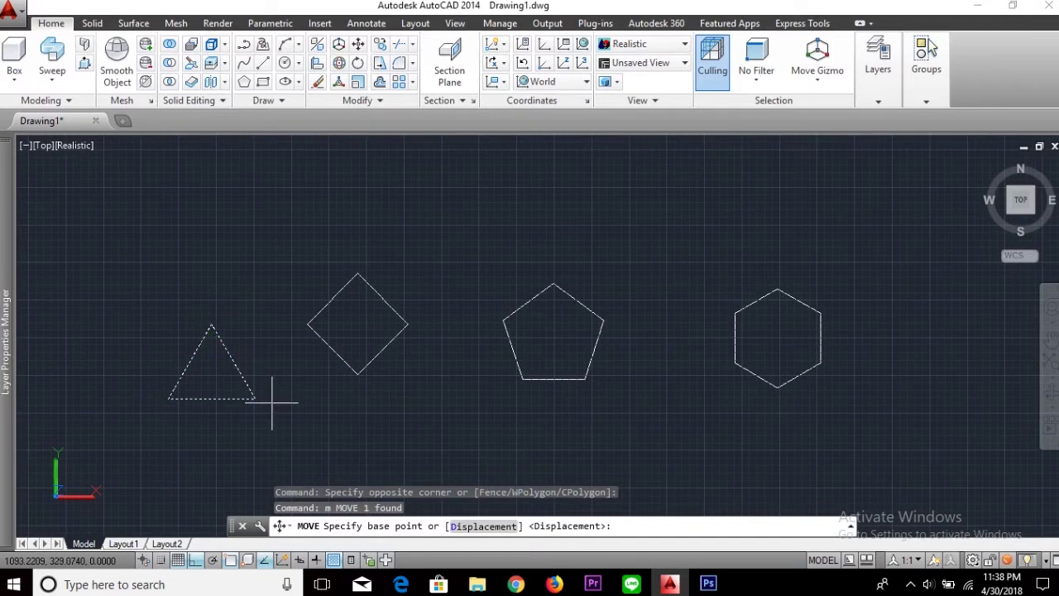
{"action": "left_click", "coordinate": [255, 399]}
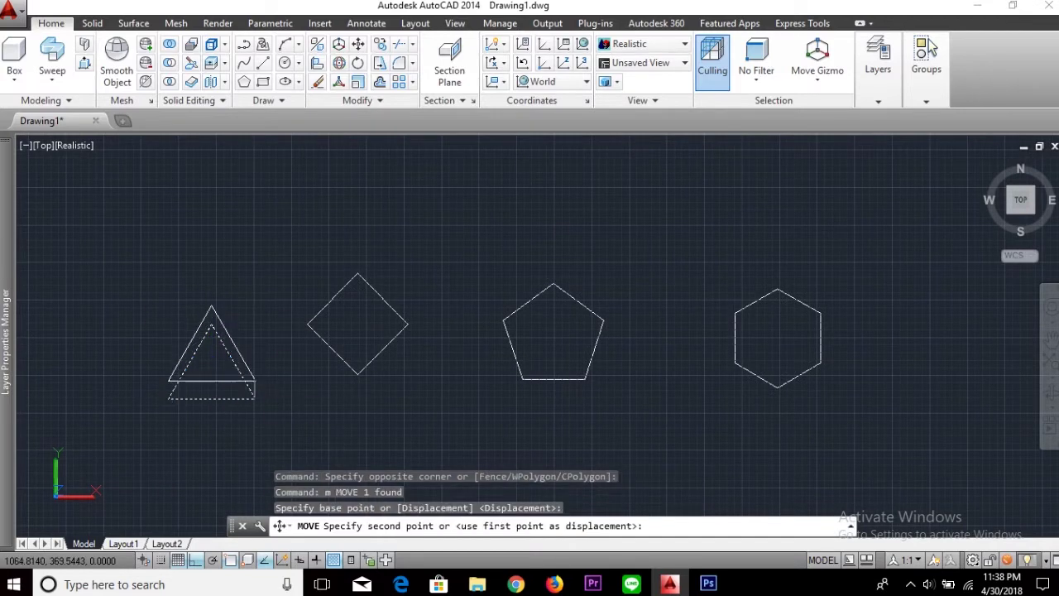
{"action": "left_click", "coordinate": [234, 362]}
{"action": "left_click", "coordinate": [234, 362]}
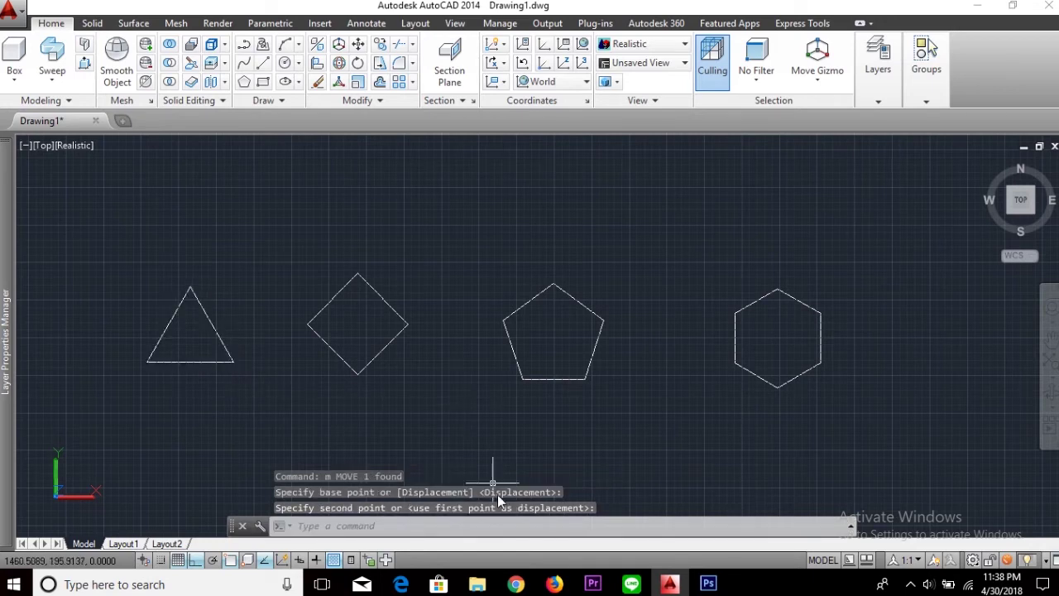
{"action": "key", "text": "F8"}
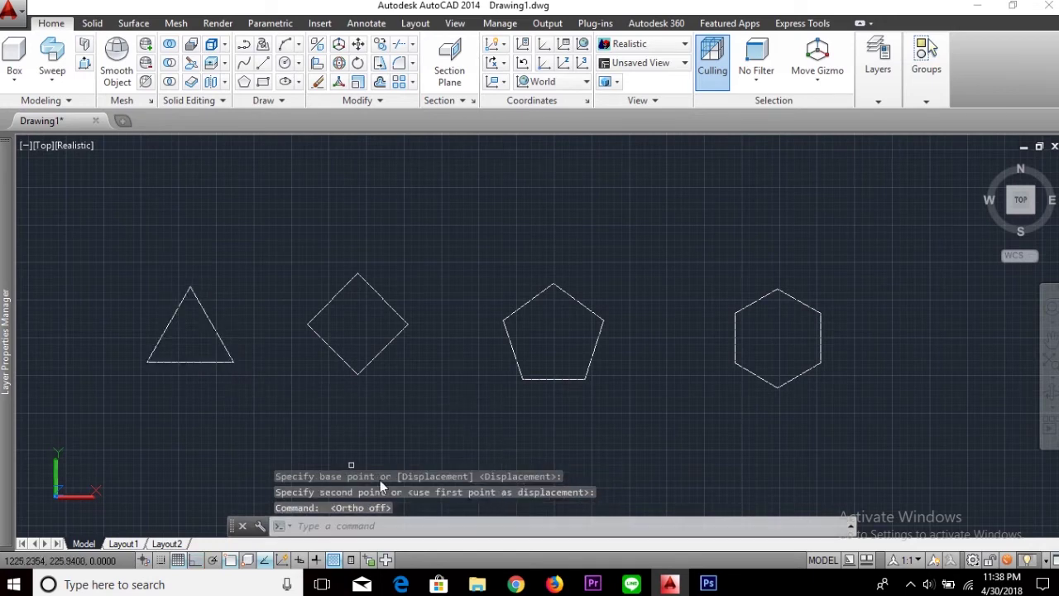
{"action": "scroll", "coordinate": [510, 392], "scroll_direction": "down", "scroll_amount": 2}
{"action": "middle_click_drag", "start_coordinate": [510, 392], "coordinate": [579, 374]}
{"action": "scroll", "coordinate": [574, 372], "scroll_direction": "up", "scroll_amount": 2}
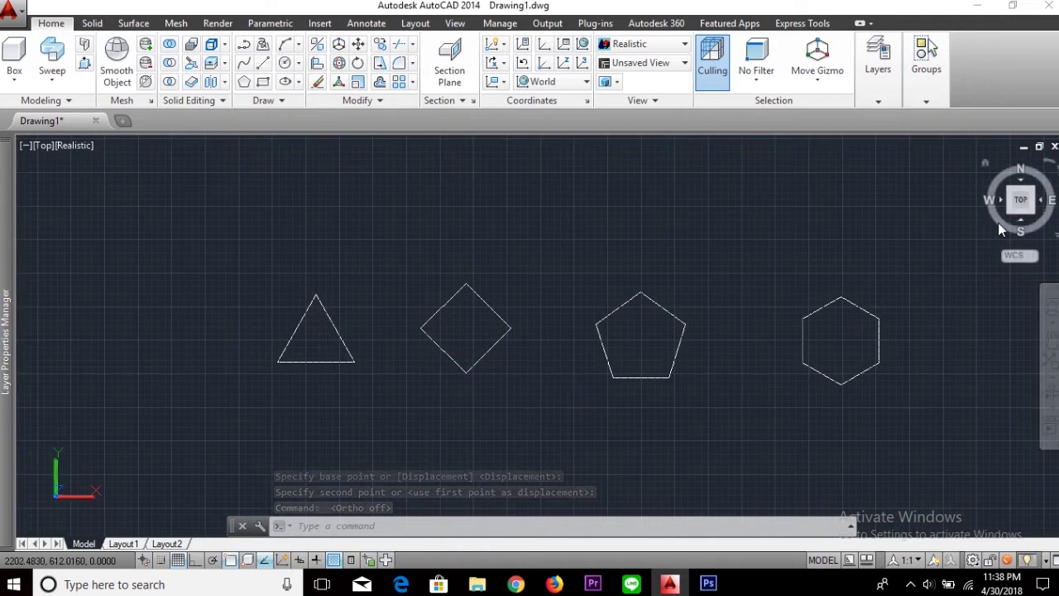
{"action": "mouse_move", "coordinate": [1014, 217]}
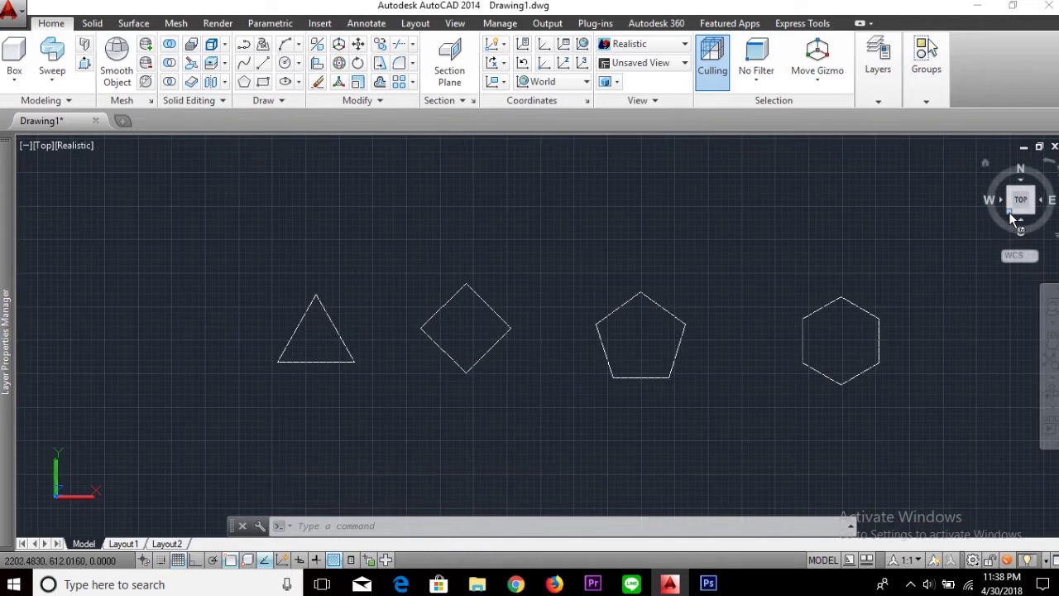
Step: Switch to the SW isometric view and select the triangle
{"action": "left_click", "coordinate": [1009, 213]}
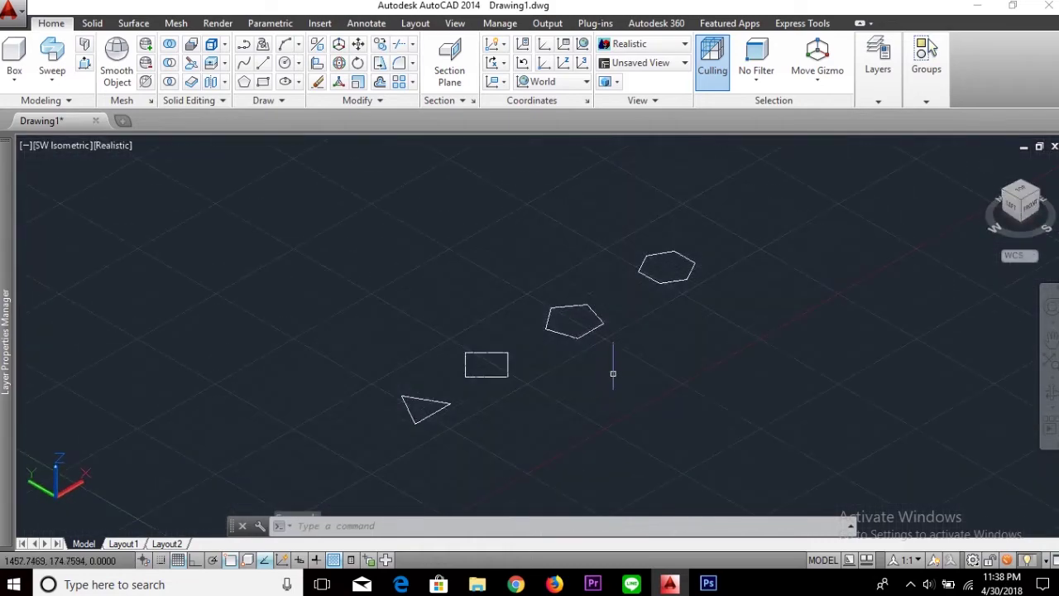
{"action": "middle_click_drag", "start_coordinate": [530, 384], "coordinate": [645, 319]}
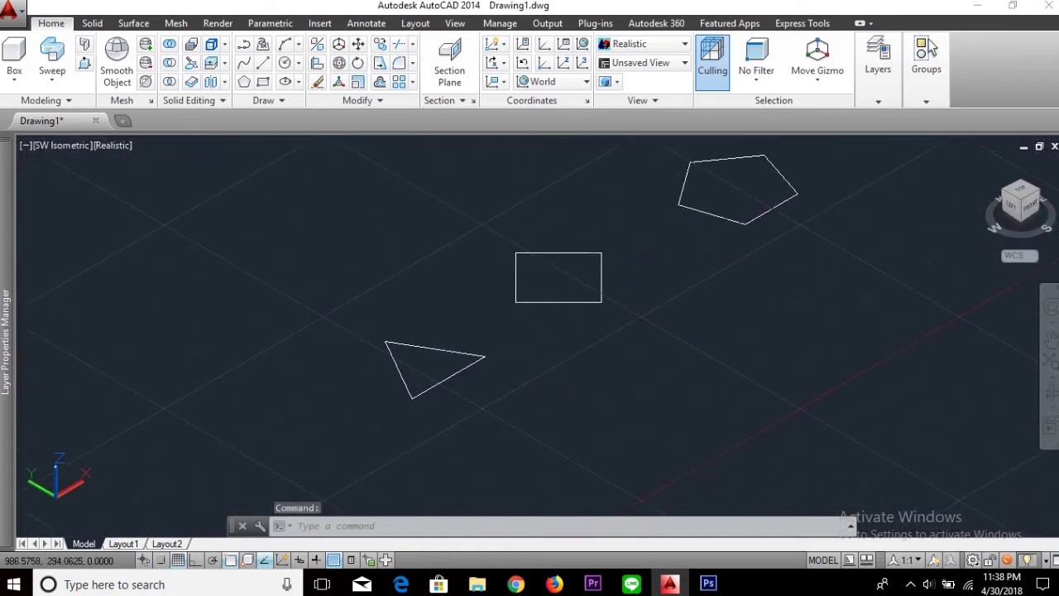
{"action": "left_click", "coordinate": [499, 434]}
{"action": "left_click", "coordinate": [362, 321]}
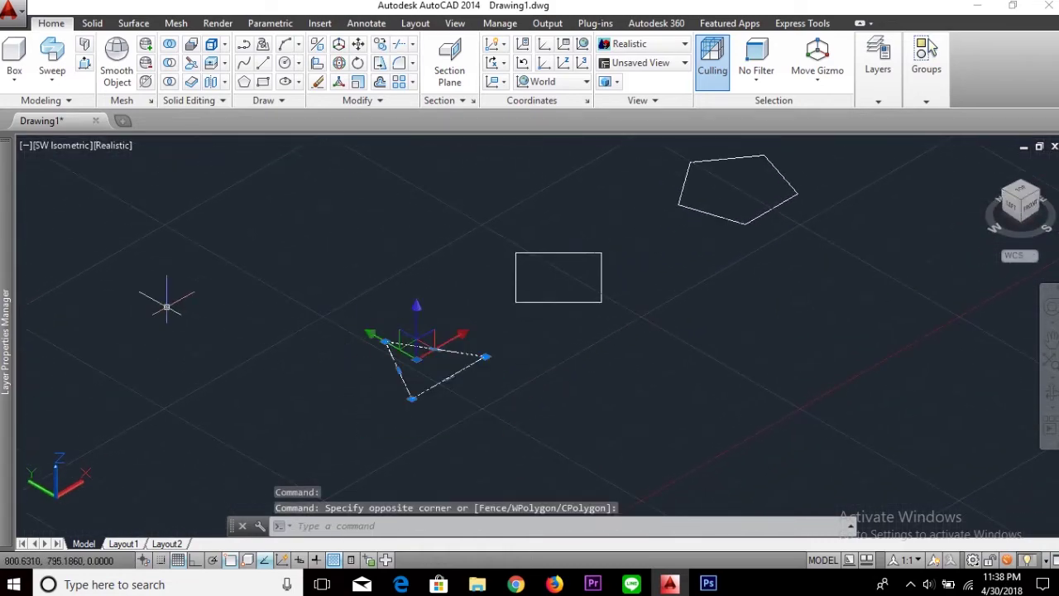
{"action": "left_click", "coordinate": [60, 75]}
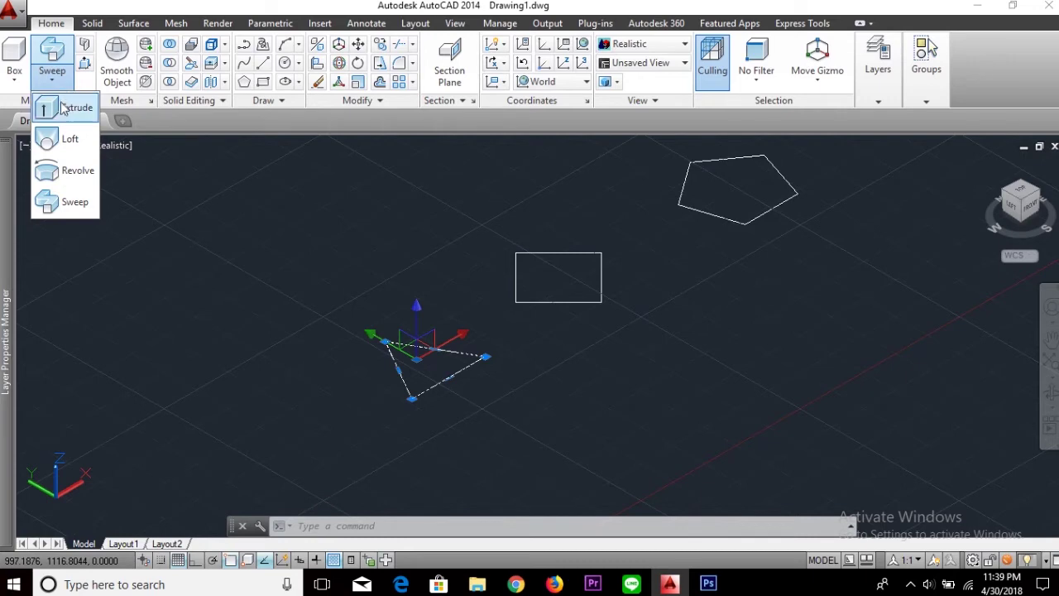
Step: Extrude the triangle into a triangular prism by picking its height
{"action": "left_click", "coordinate": [66, 108]}
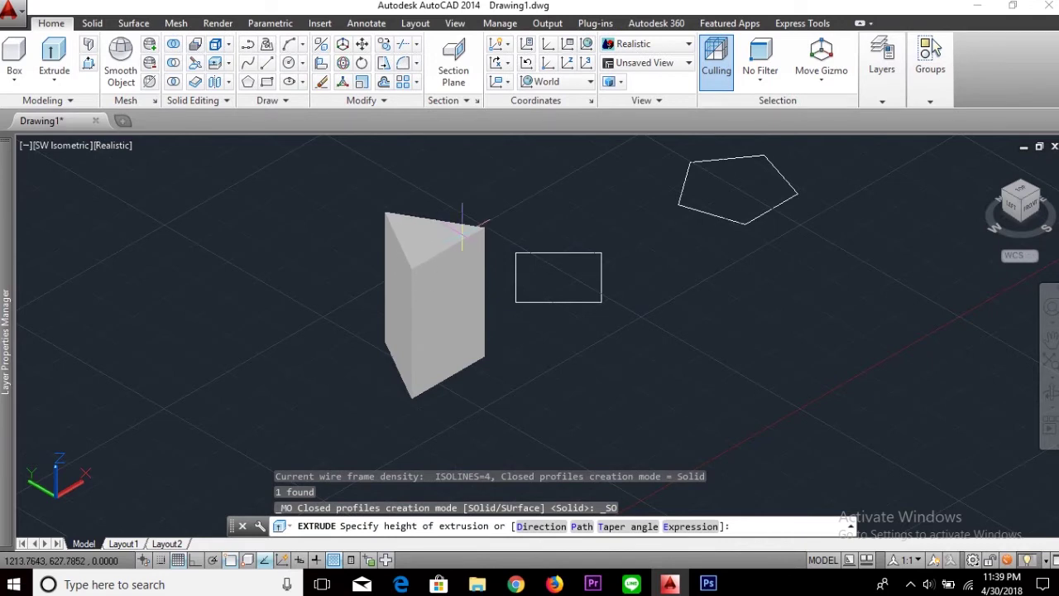
{"action": "left_click", "coordinate": [462, 234]}
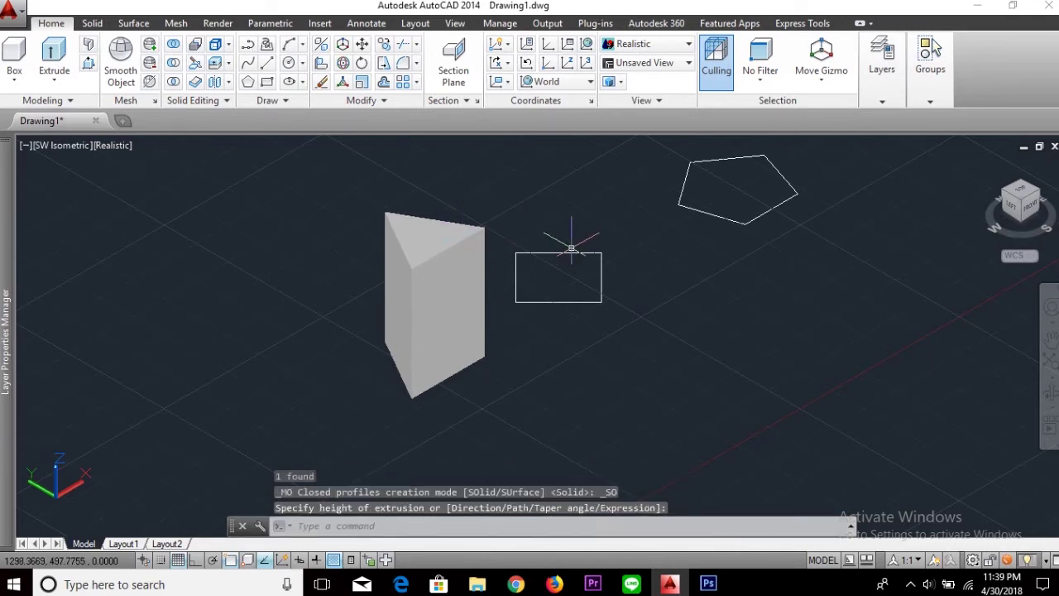
{"action": "middle_click_drag", "start_coordinate": [592, 239], "coordinate": [468, 292]}
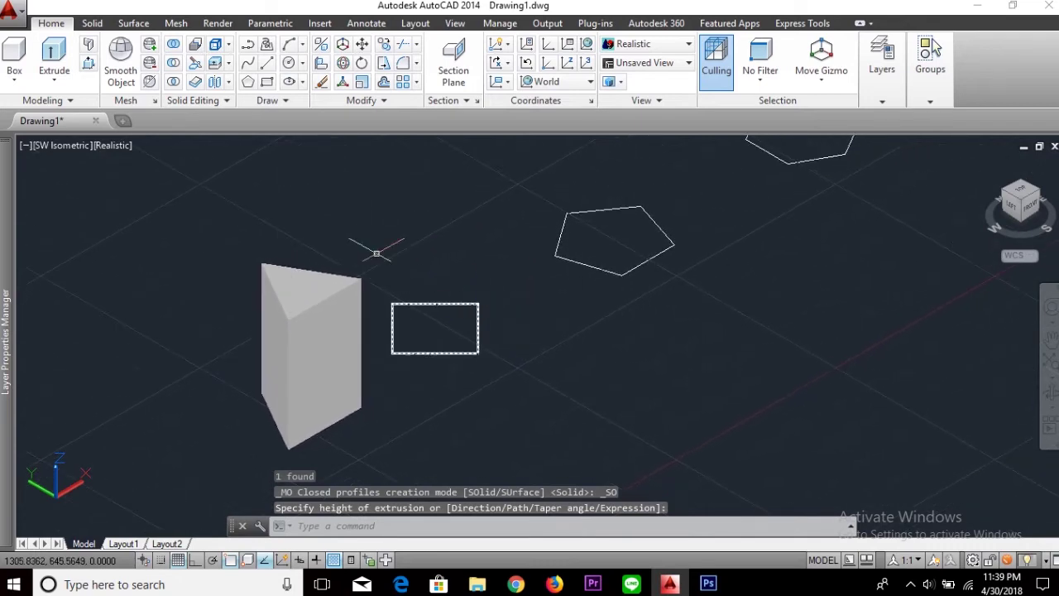
Step: Set the viewport visual style to 2D Wireframe
{"action": "left_click", "coordinate": [114, 149]}
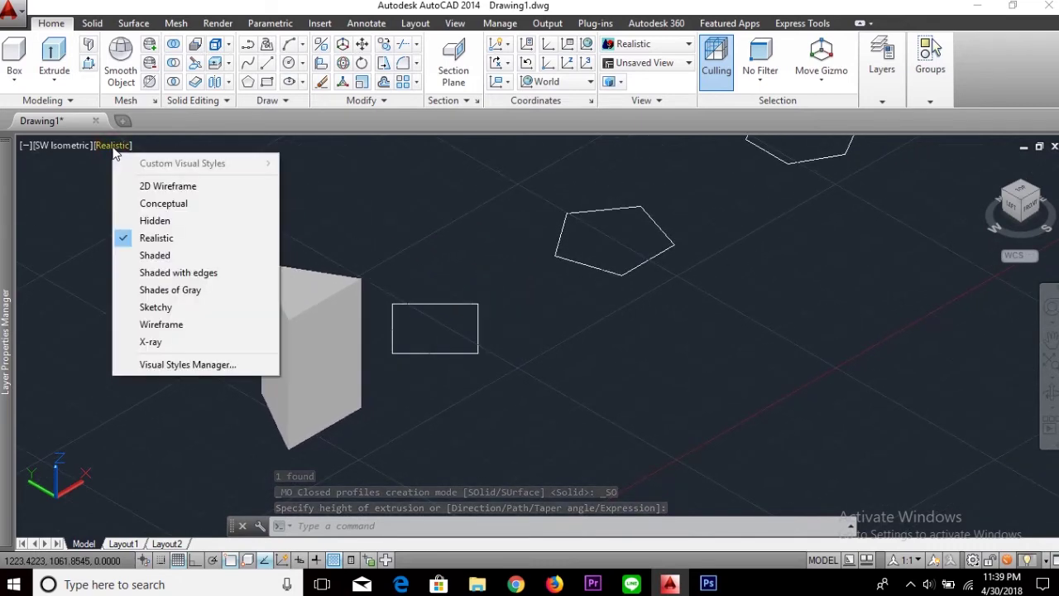
{"action": "left_click", "coordinate": [207, 186]}
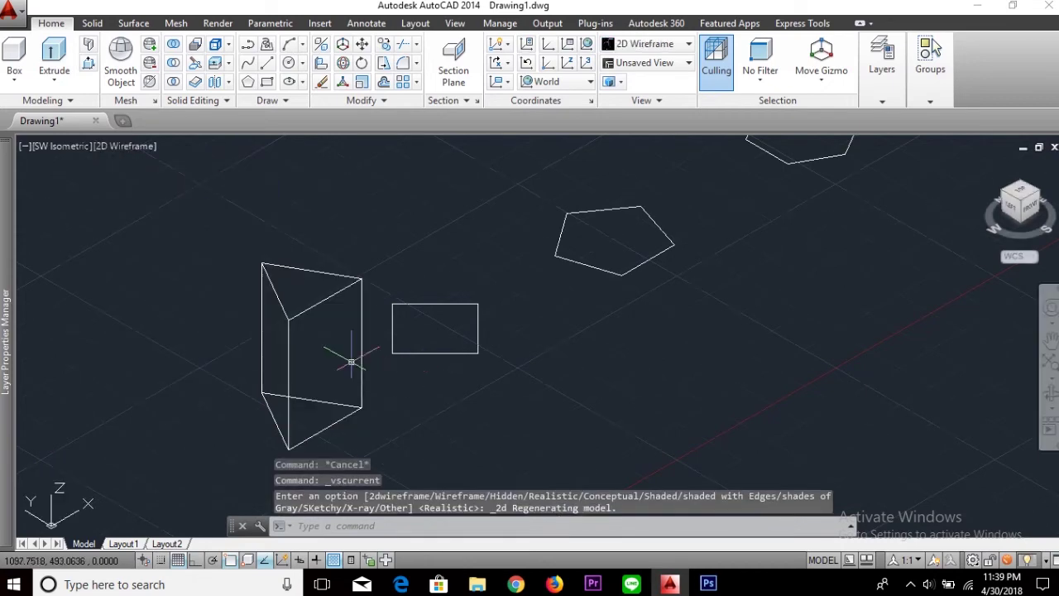
{"action": "left_click", "coordinate": [484, 374]}
{"action": "left_click", "coordinate": [430, 293]}
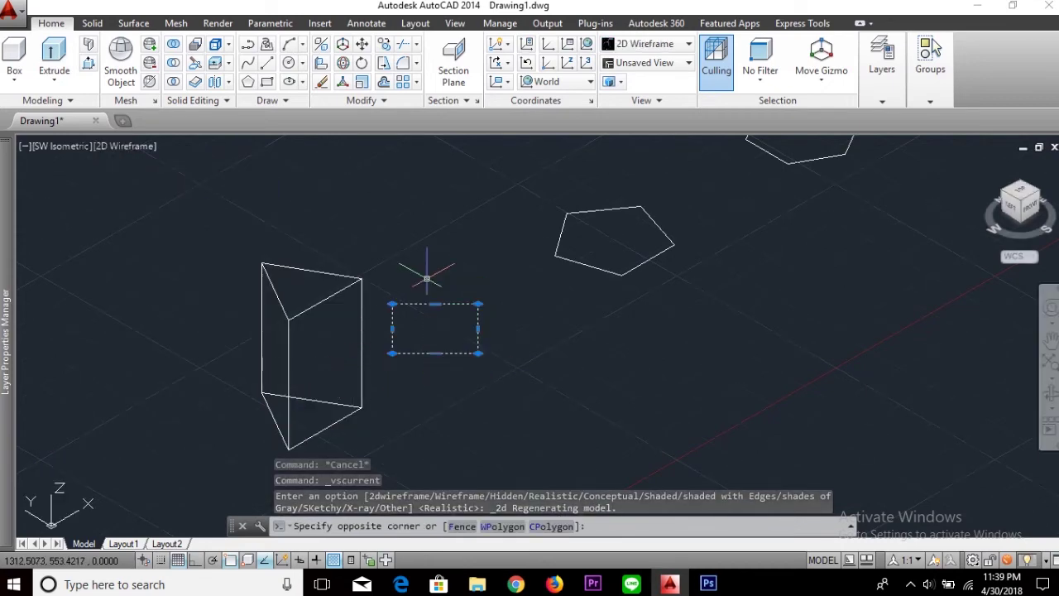
Step: Extrude the square and the pentagon into prisms
{"action": "left_click", "coordinate": [47, 57]}
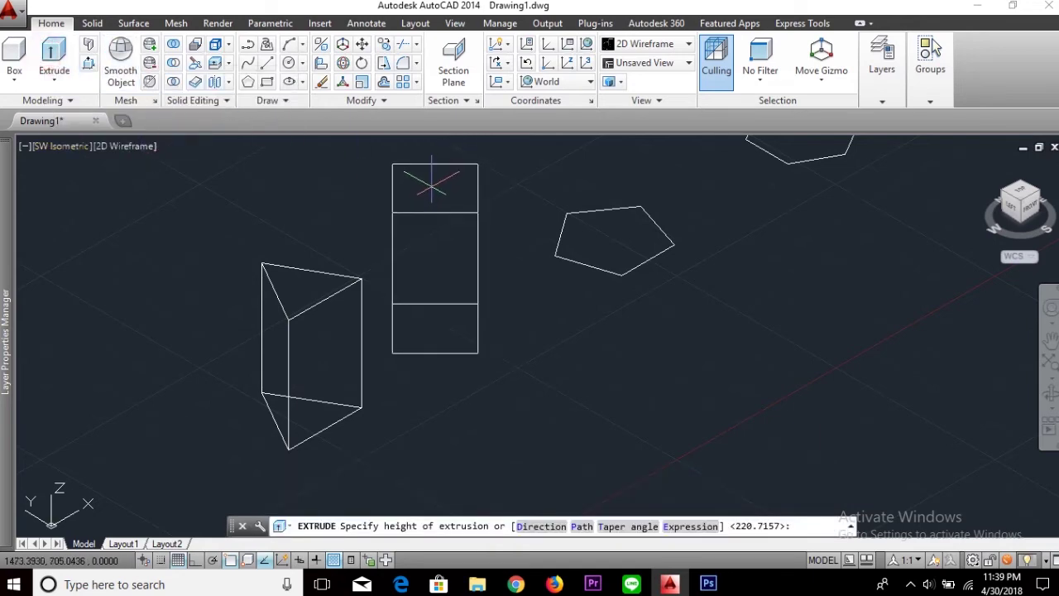
{"action": "left_click", "coordinate": [426, 184]}
{"action": "middle_click_drag", "start_coordinate": [613, 230], "coordinate": [474, 321]}
{"action": "left_click", "coordinate": [550, 409]}
{"action": "left_click", "coordinate": [447, 277]}
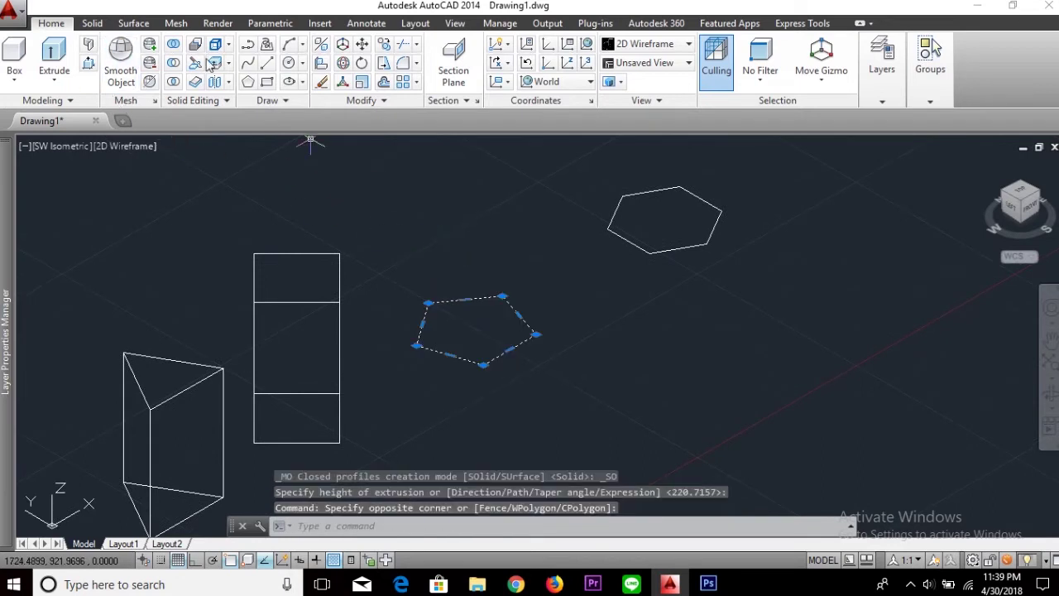
{"action": "left_click", "coordinate": [63, 47]}
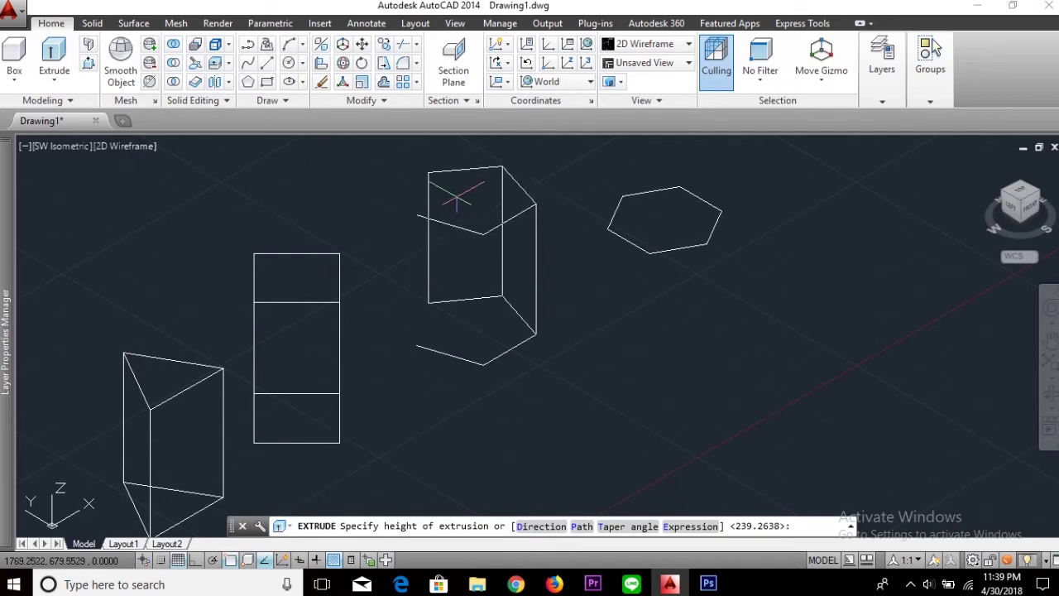
{"action": "middle_click_drag", "start_coordinate": [662, 230], "coordinate": [561, 291]}
Step: Extrude the hexagon into a hexagonal prism and recentre the four prisms
{"action": "left_click", "coordinate": [653, 364]}
{"action": "left_click", "coordinate": [542, 207]}
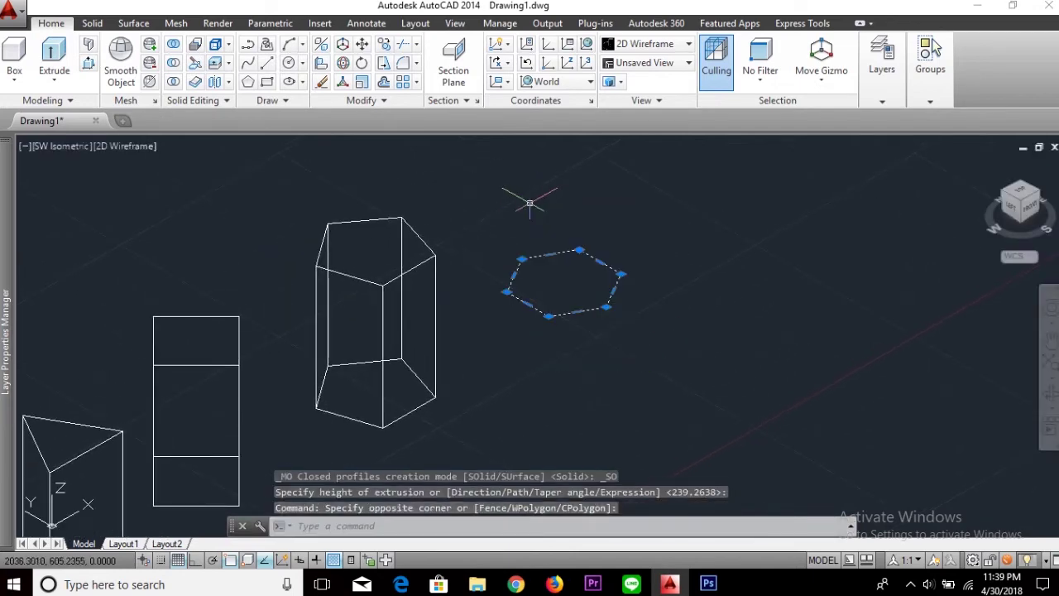
{"action": "left_click", "coordinate": [48, 50]}
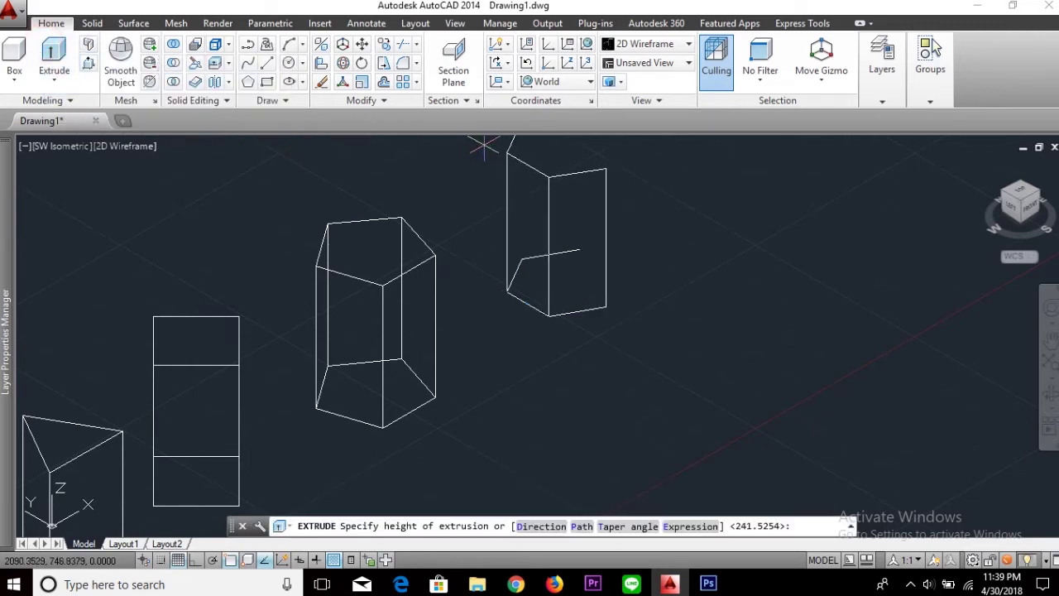
{"action": "scroll", "coordinate": [476, 207], "scroll_direction": "down", "scroll_amount": 2}
{"action": "left_click", "coordinate": [489, 217]}
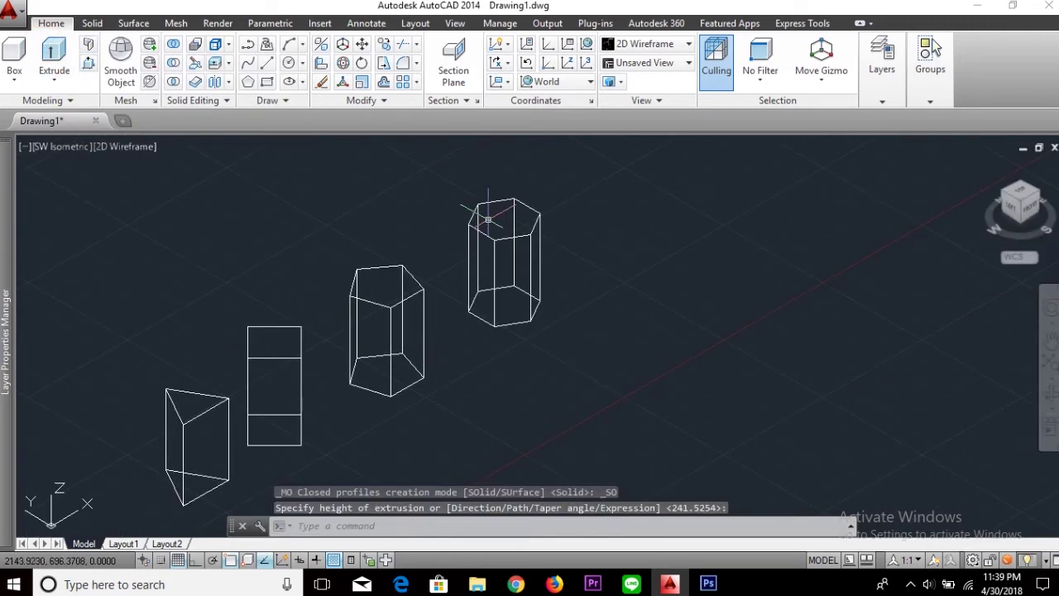
{"action": "scroll", "coordinate": [468, 325], "scroll_direction": "up", "scroll_amount": 3}
{"action": "mouse_move", "coordinate": [587, 302]}
{"action": "middle_mouse_down"}
{"action": "mouse_move", "coordinate": [700, 284]}
{"action": "mouse_move", "coordinate": [649, 303]}
{"action": "middle_mouse_up"}
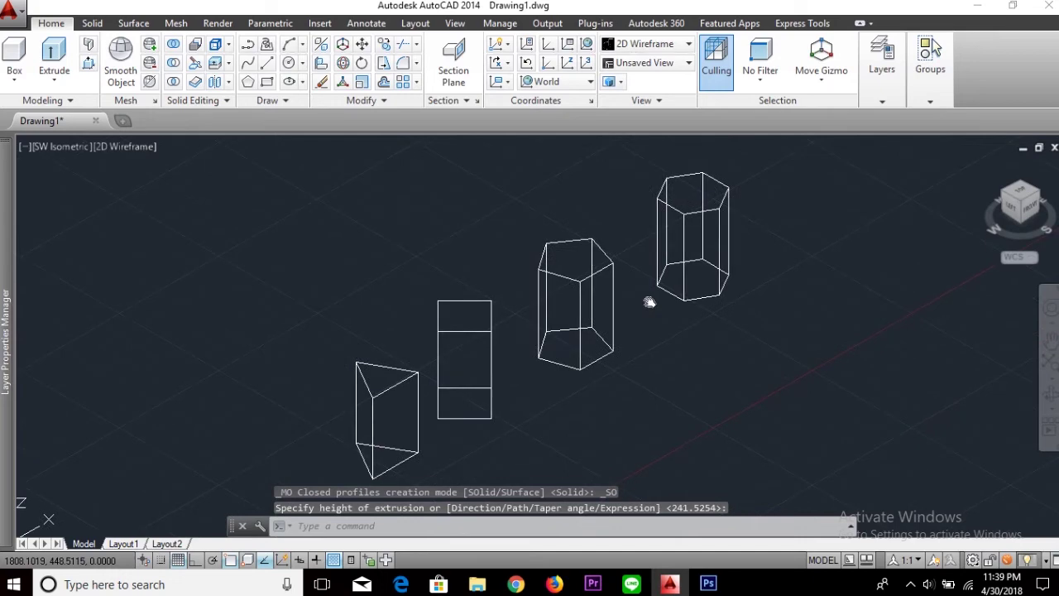
Step: Change the visual style to Realistic, then to X-ray
{"action": "left_click", "coordinate": [129, 147]}
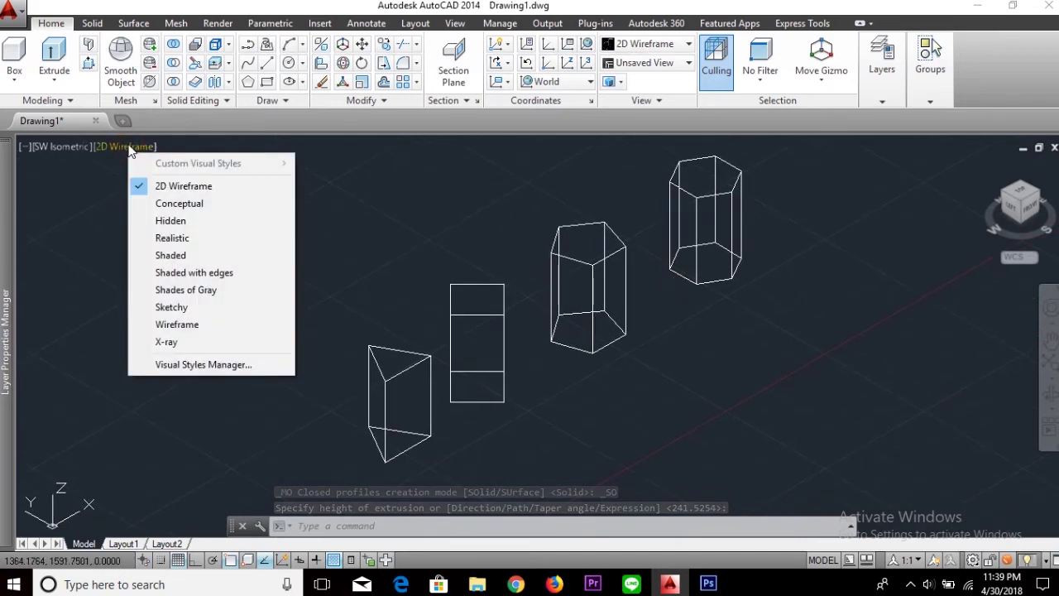
{"action": "left_click", "coordinate": [175, 238]}
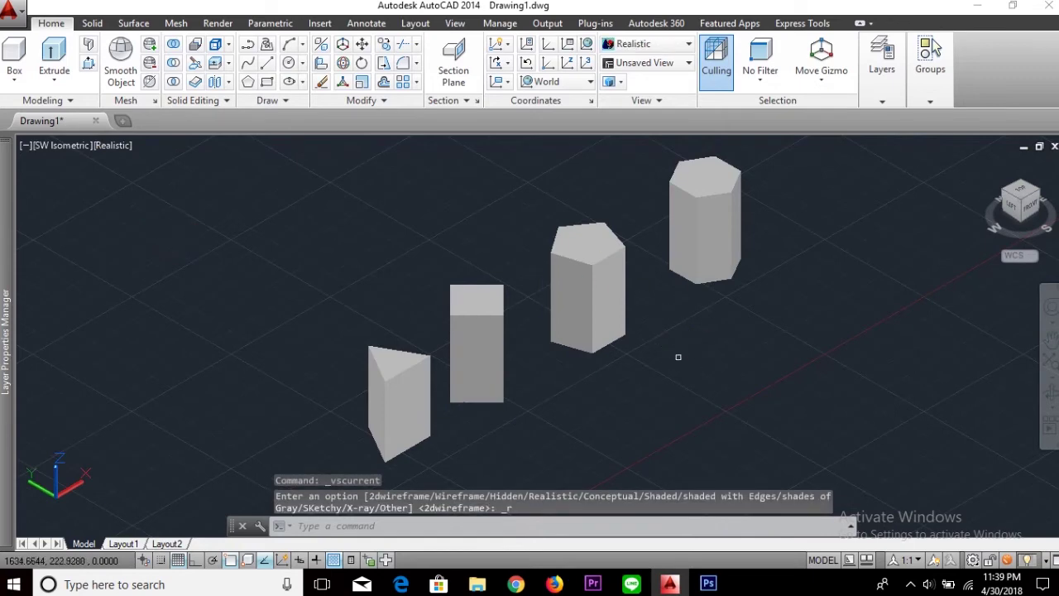
{"action": "left_click", "coordinate": [116, 147]}
{"action": "left_click", "coordinate": [157, 341]}
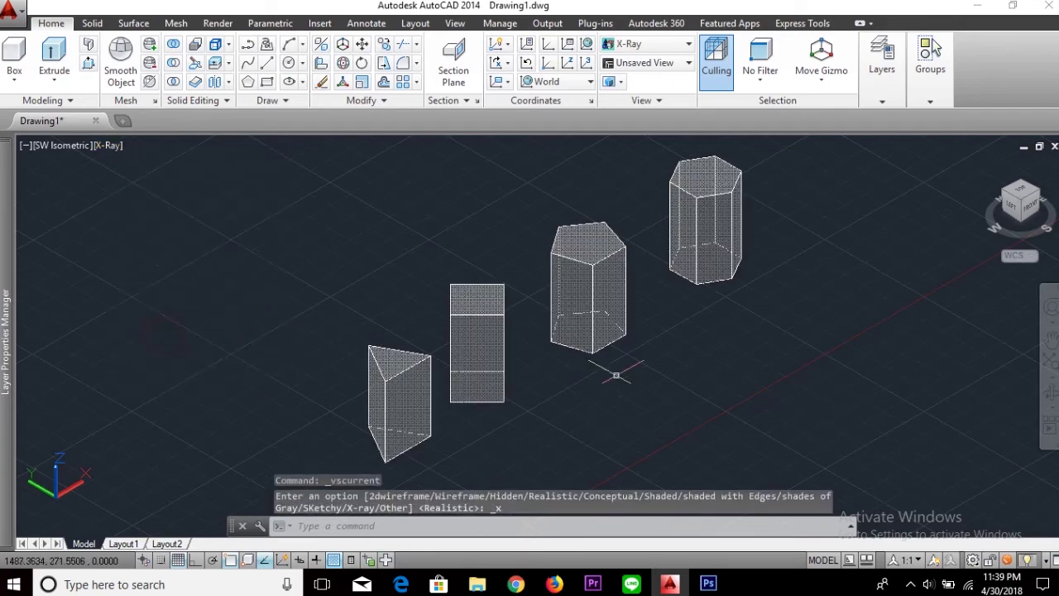
Step: Orbit the X-ray prisms from front, back, sides and above, ending near SW isometric
{"action": "mouse_move", "coordinate": [908, 359]}
{"action": "left_mouse_down"}
{"action": "mouse_move", "coordinate": [765, 305]}
{"action": "mouse_move", "coordinate": [660, 329]}
{"action": "left_mouse_up"}
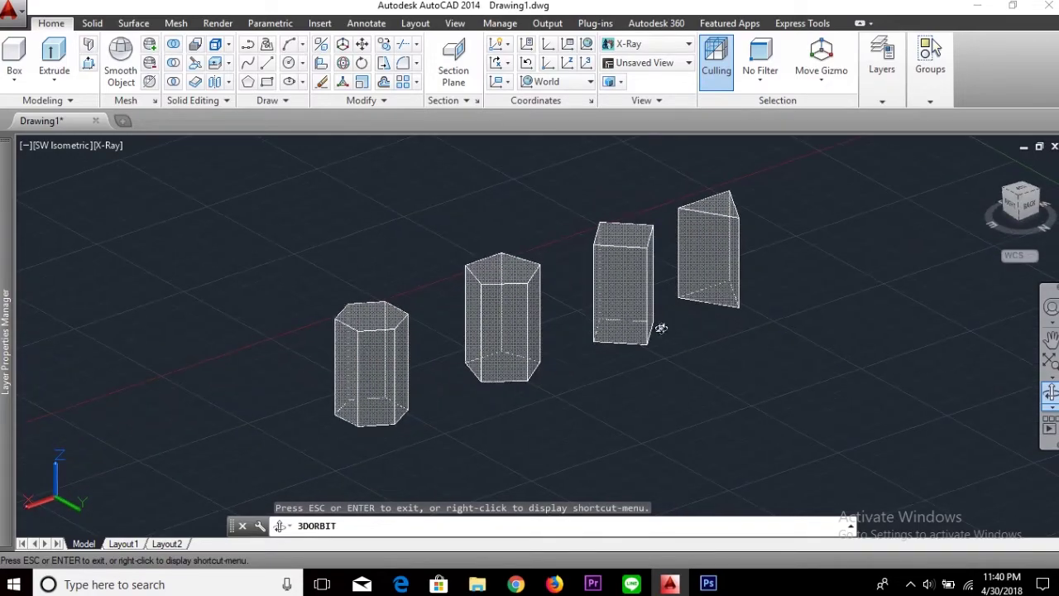
{"action": "mouse_move", "coordinate": [811, 284]}
{"action": "left_mouse_down"}
{"action": "mouse_move", "coordinate": [463, 310]}
{"action": "mouse_move", "coordinate": [397, 307]}
{"action": "mouse_move", "coordinate": [305, 272]}
{"action": "left_mouse_up"}
{"action": "mouse_move", "coordinate": [690, 284]}
{"action": "left_mouse_down"}
{"action": "mouse_move", "coordinate": [675, 300]}
{"action": "mouse_move", "coordinate": [609, 307]}
{"action": "mouse_move", "coordinate": [535, 258]}
{"action": "left_mouse_up"}
{"action": "left_click_drag", "start_coordinate": [594, 224], "coordinate": [577, 284]}
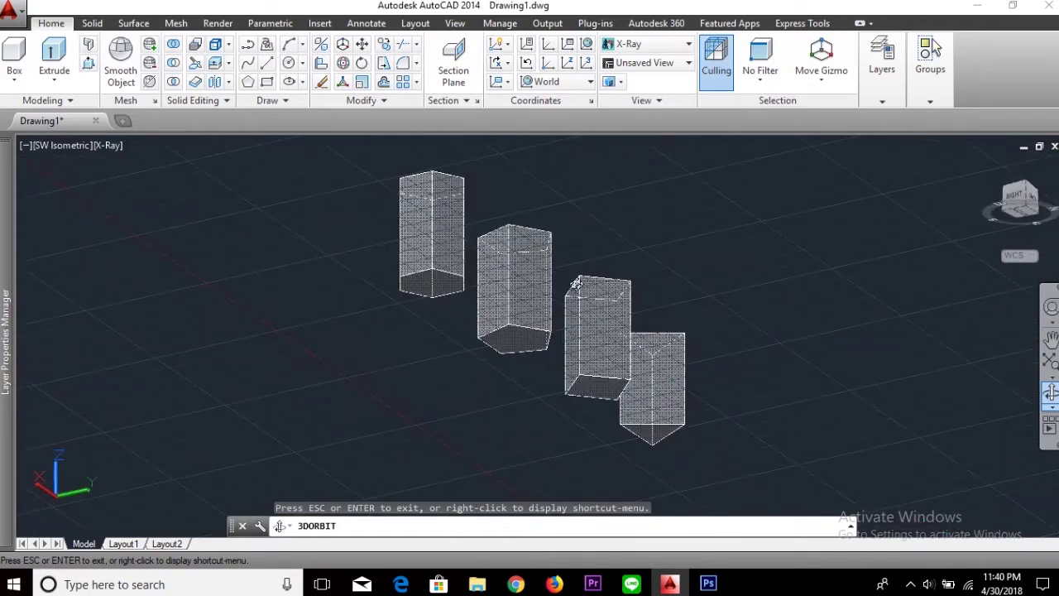
{"action": "mouse_move", "coordinate": [436, 361]}
{"action": "left_mouse_down"}
{"action": "mouse_move", "coordinate": [496, 309]}
{"action": "mouse_move", "coordinate": [562, 323]}
{"action": "mouse_move", "coordinate": [605, 368]}
{"action": "left_mouse_up"}
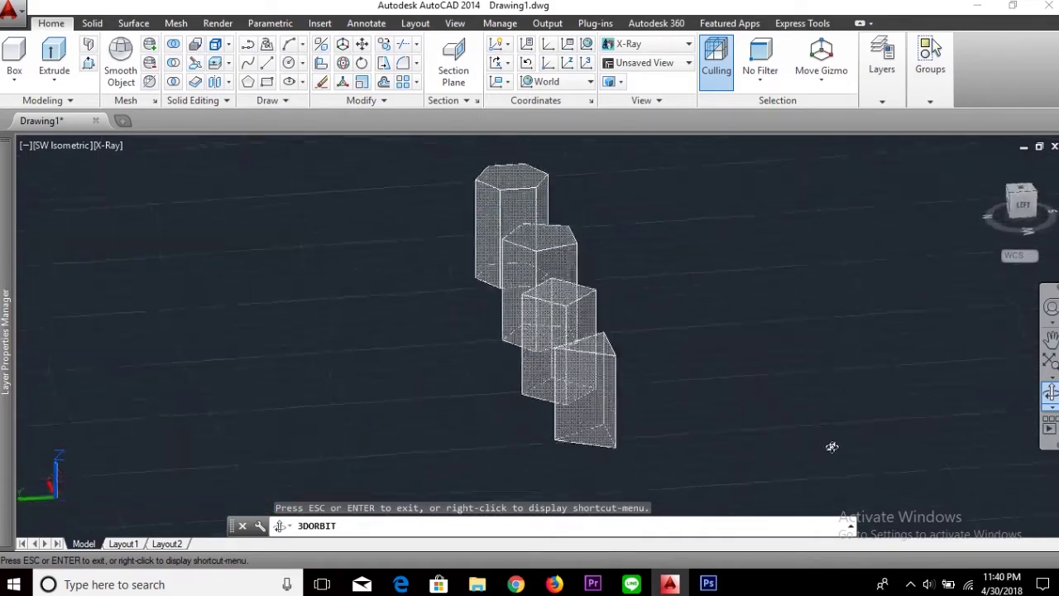
{"action": "left_click_drag", "start_coordinate": [832, 447], "coordinate": [888, 449]}
{"action": "mouse_move", "coordinate": [662, 413]}
{"action": "left_mouse_down"}
{"action": "mouse_move", "coordinate": [686, 446]}
{"action": "mouse_move", "coordinate": [744, 484]}
{"action": "left_mouse_up"}
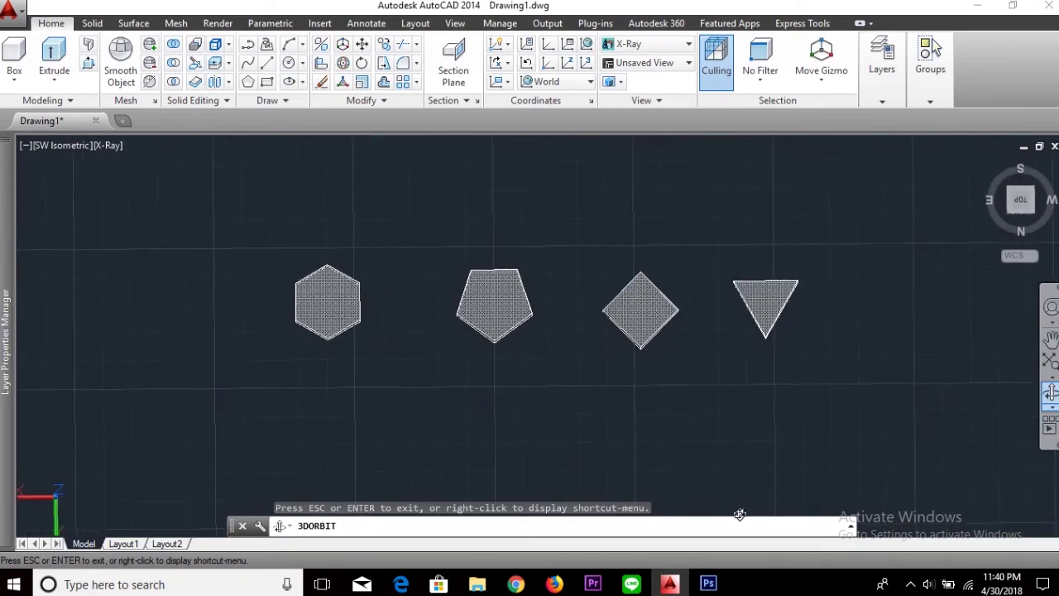
{"action": "mouse_move", "coordinate": [786, 511]}
{"action": "left_mouse_down"}
{"action": "mouse_move", "coordinate": [863, 471]}
{"action": "mouse_move", "coordinate": [905, 428]}
{"action": "mouse_move", "coordinate": [785, 381]}
{"action": "left_mouse_up"}
{"action": "mouse_move", "coordinate": [443, 337]}
{"action": "left_mouse_down"}
{"action": "mouse_move", "coordinate": [496, 383]}
{"action": "mouse_move", "coordinate": [576, 364]}
{"action": "left_mouse_up"}
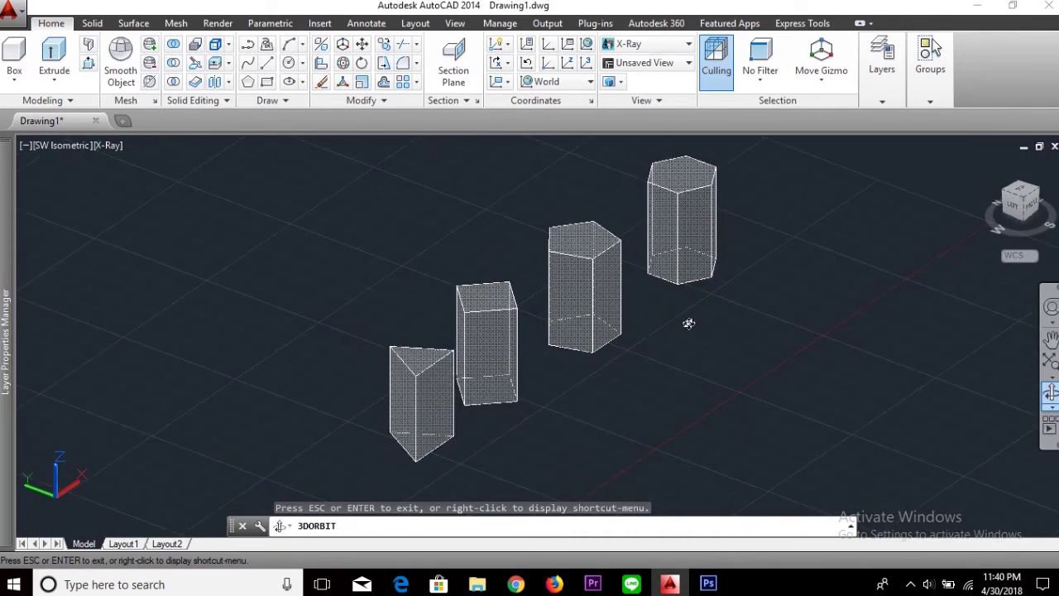
{"action": "left_click_drag", "start_coordinate": [685, 313], "coordinate": [653, 322]}
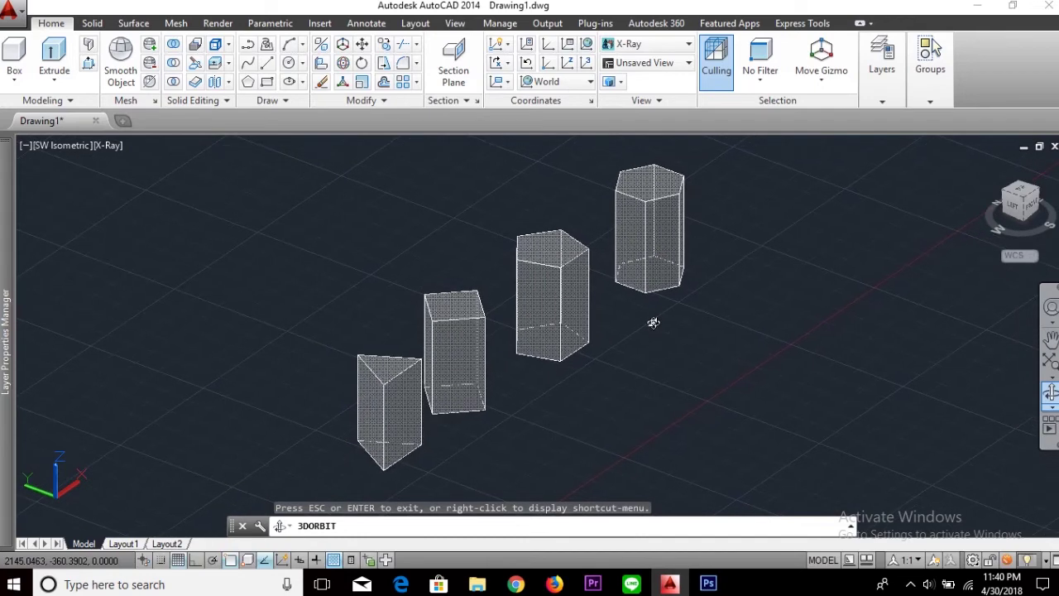